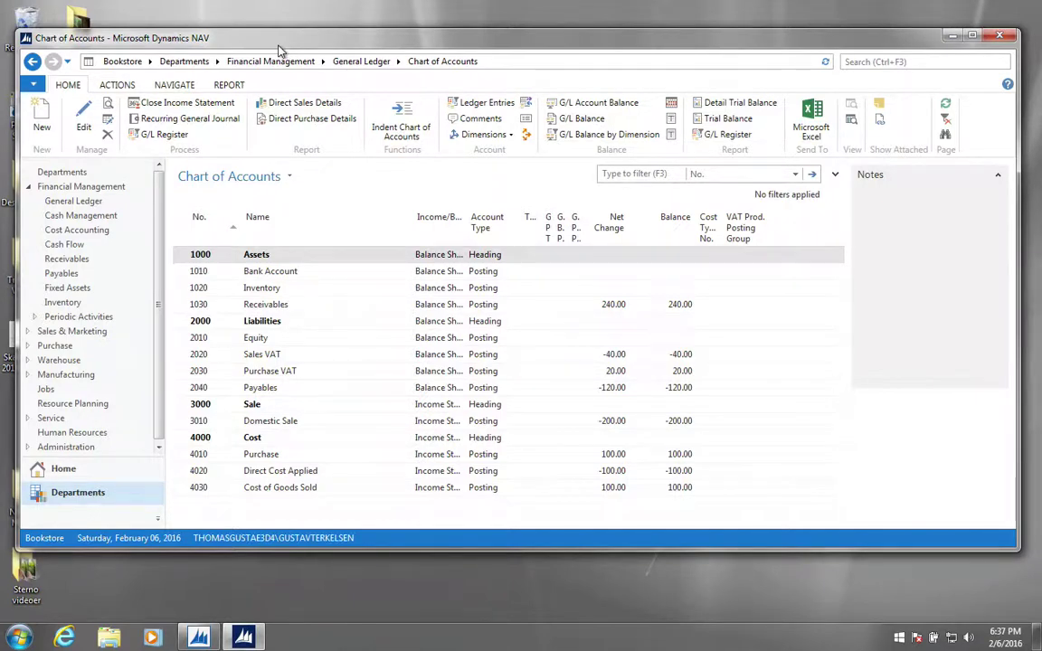
- Try a one-line column header height, then restore it to three lines
right_click(335, 228)
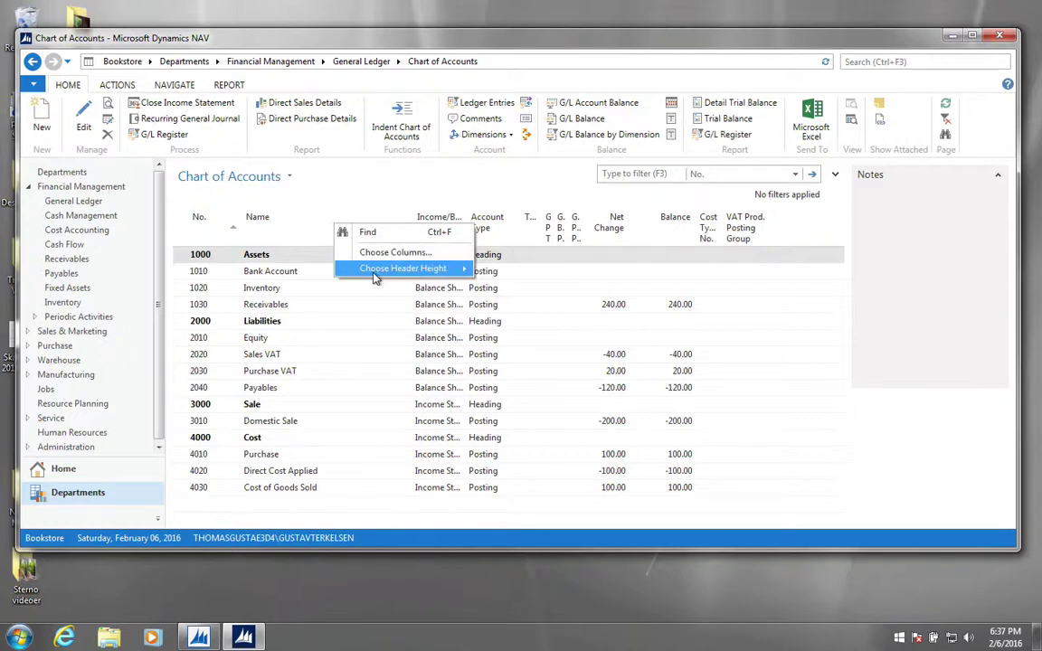
mouse_move(376, 276)
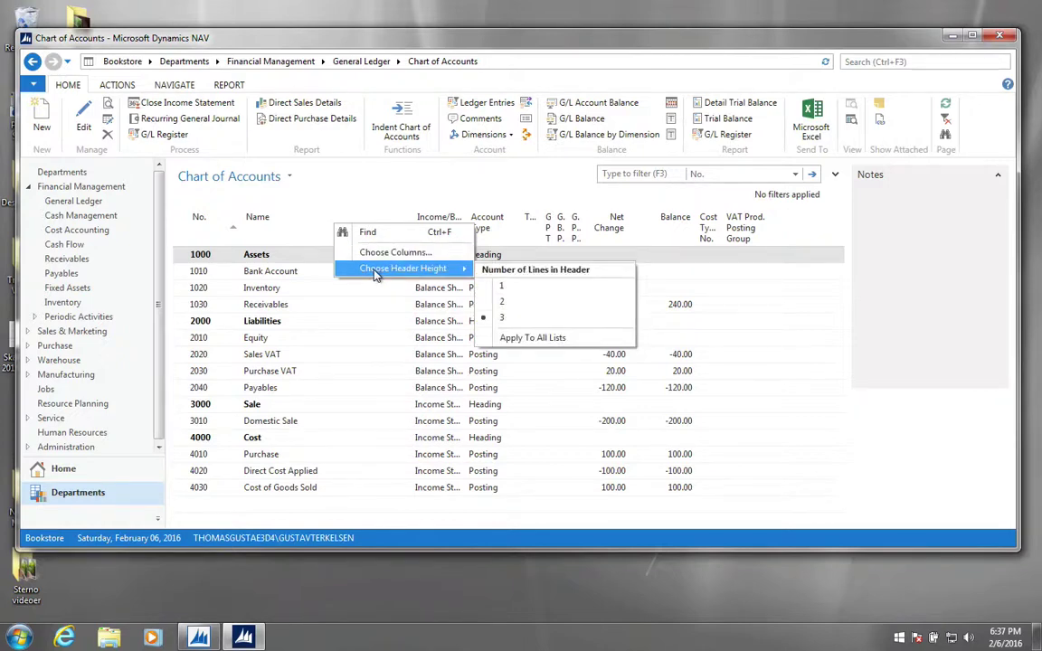
click(501, 289)
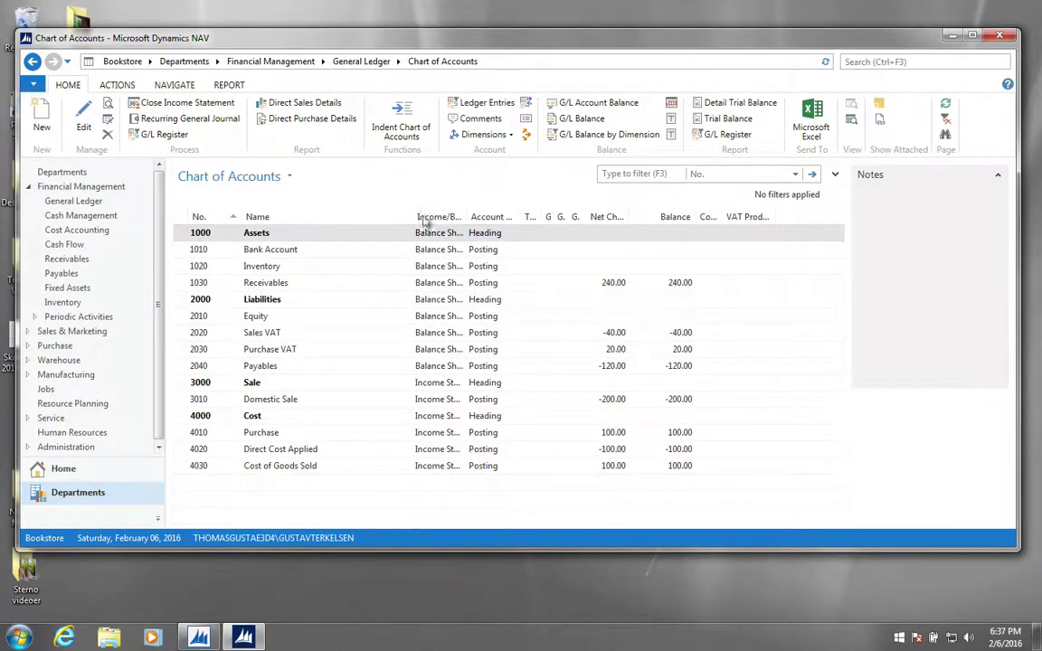
right_click(309, 223)
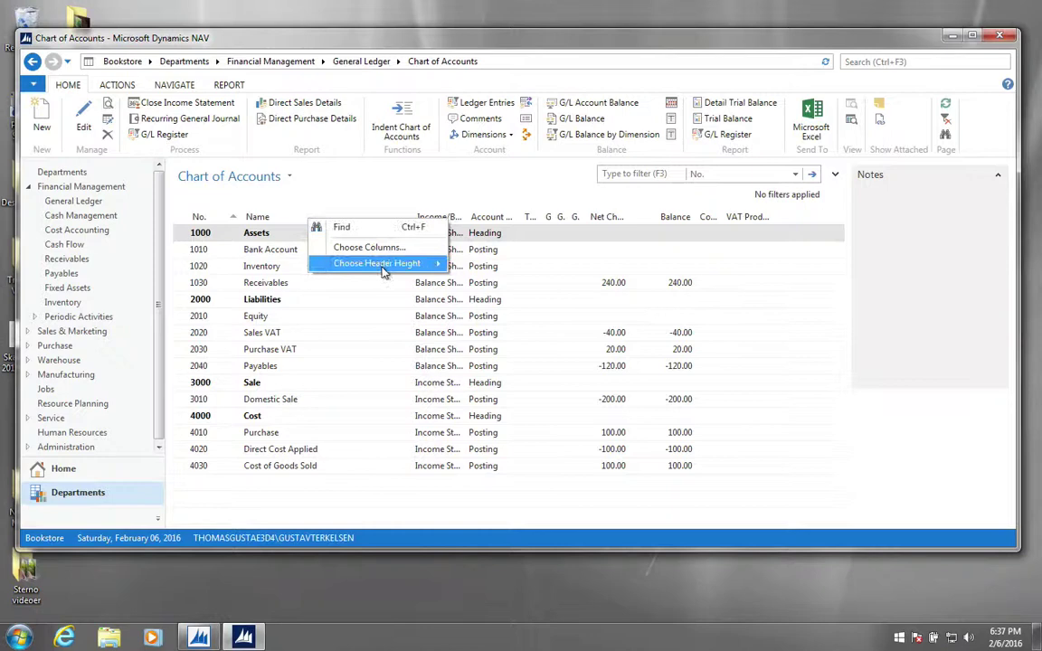
mouse_move(384, 269)
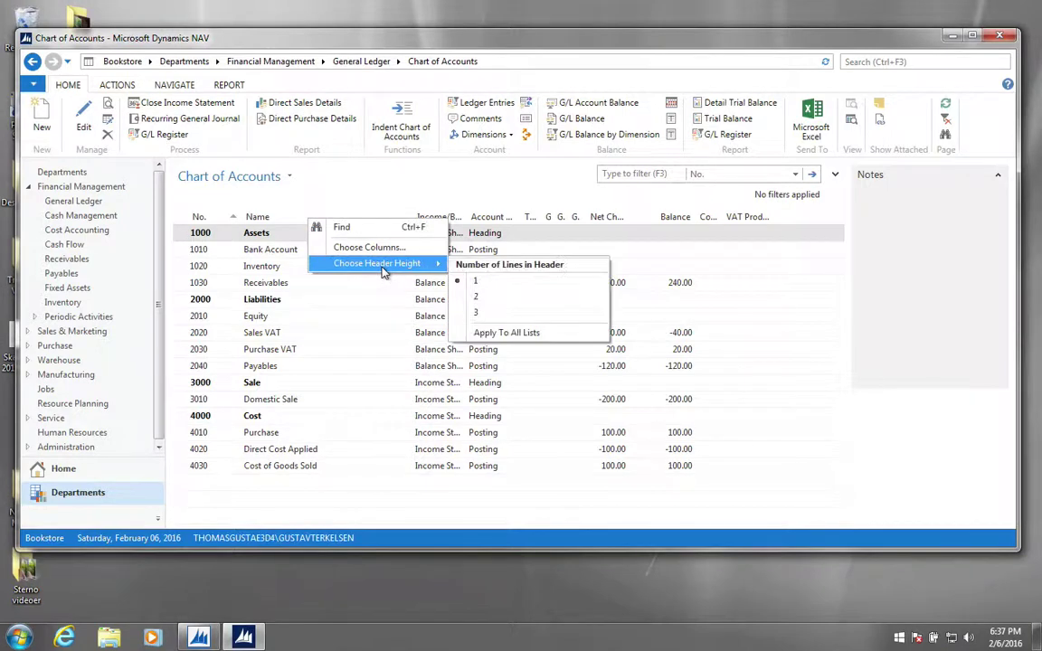
click(487, 313)
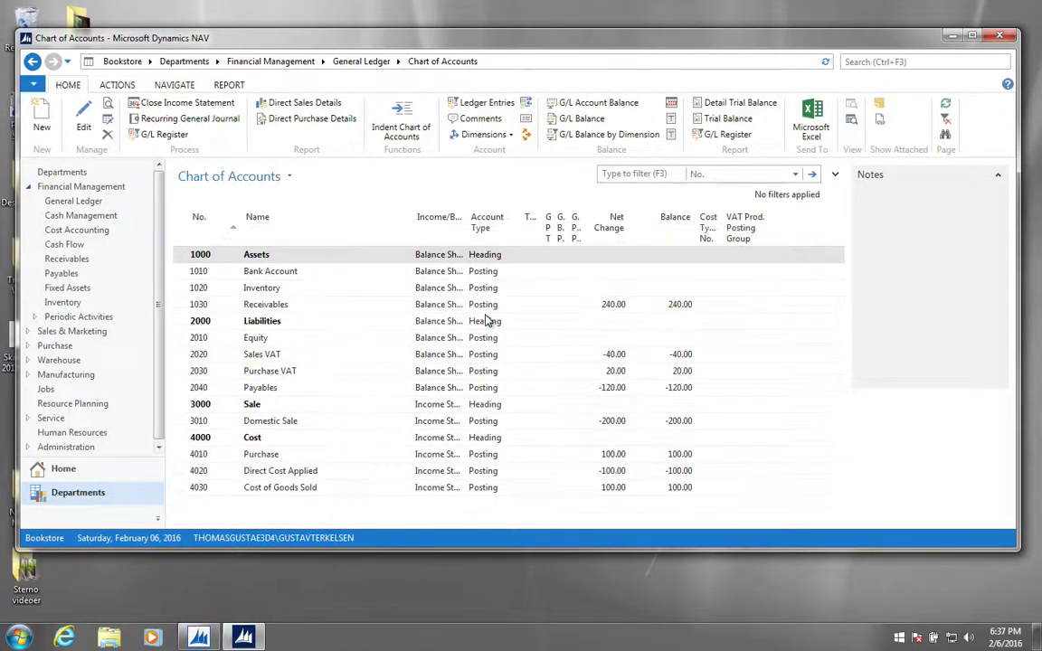
- Apply the three-line header height to all lists and confirm with Yes
right_click(370, 237)
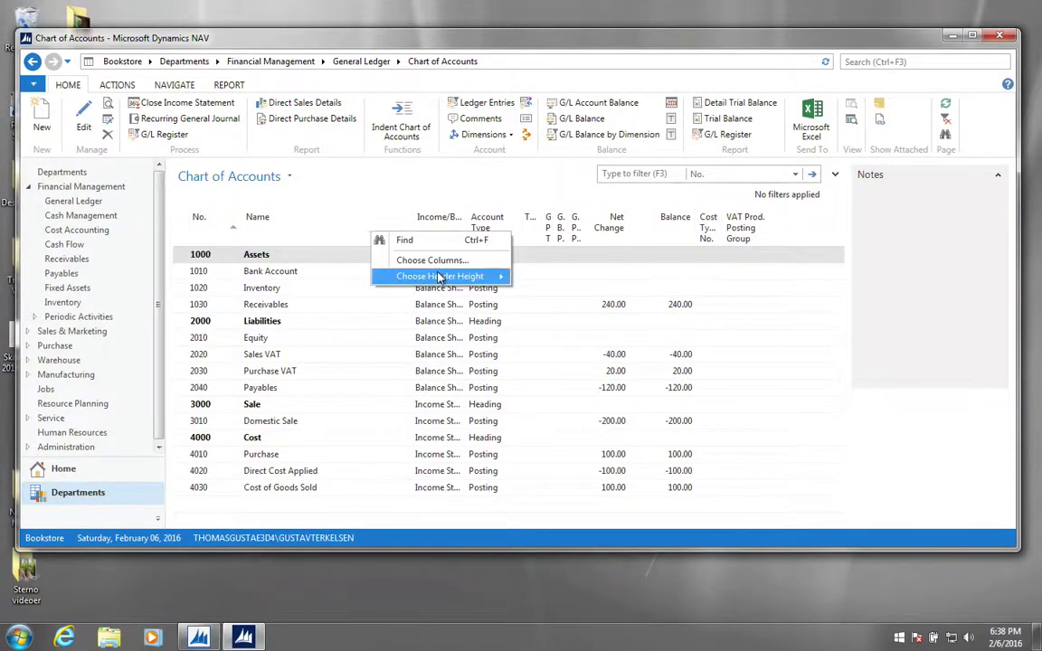
mouse_move(439, 281)
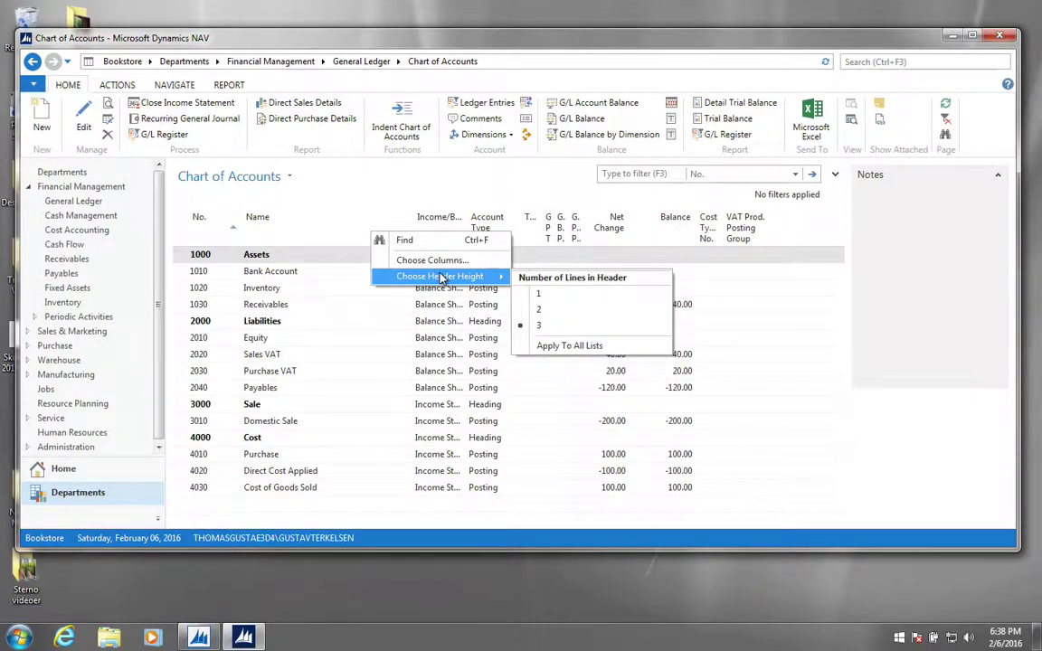
click(605, 350)
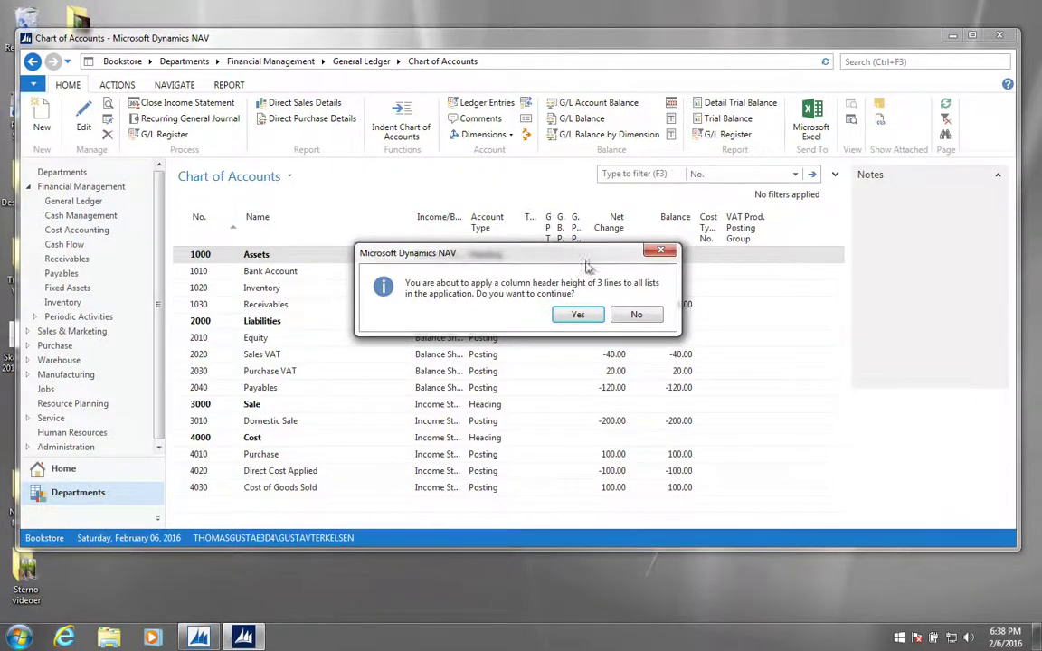
click(578, 317)
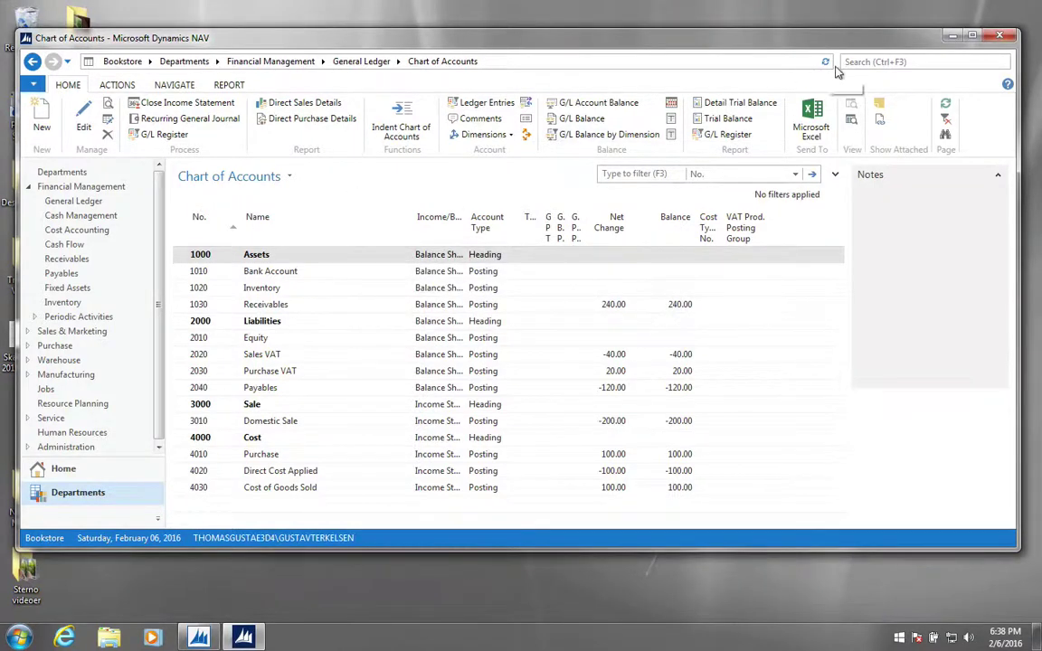
click(912, 62)
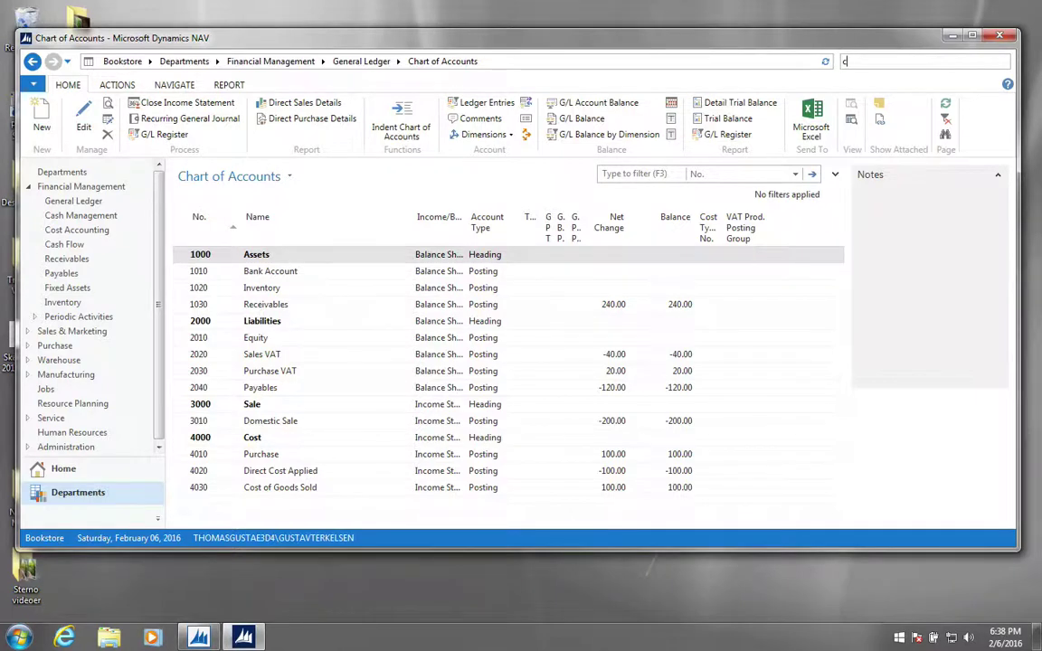
text(custom)
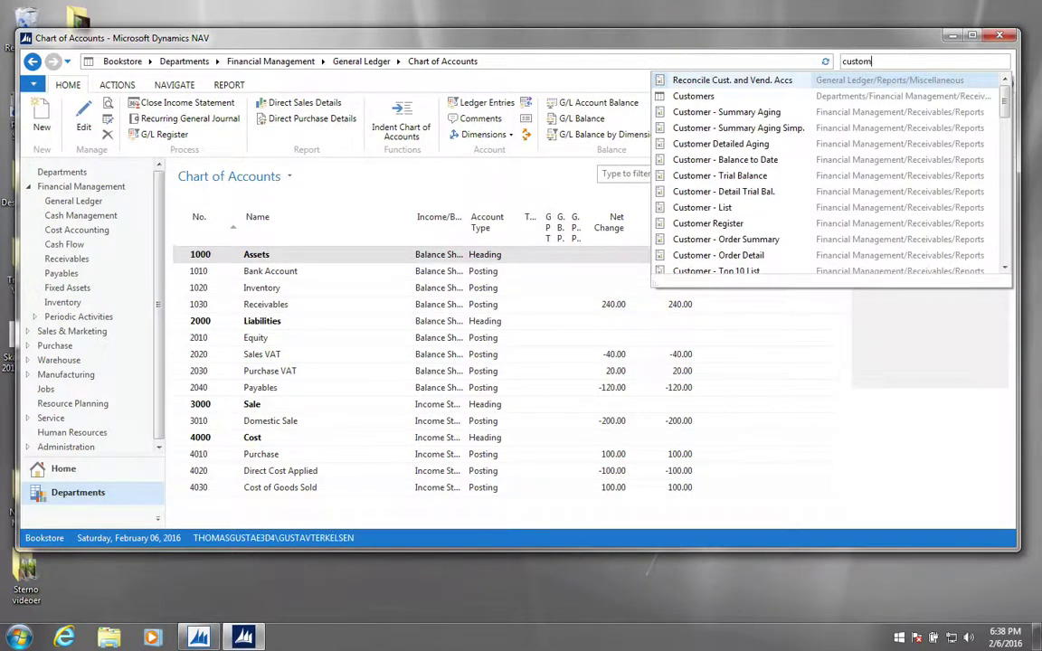
text(er)
key(Return)
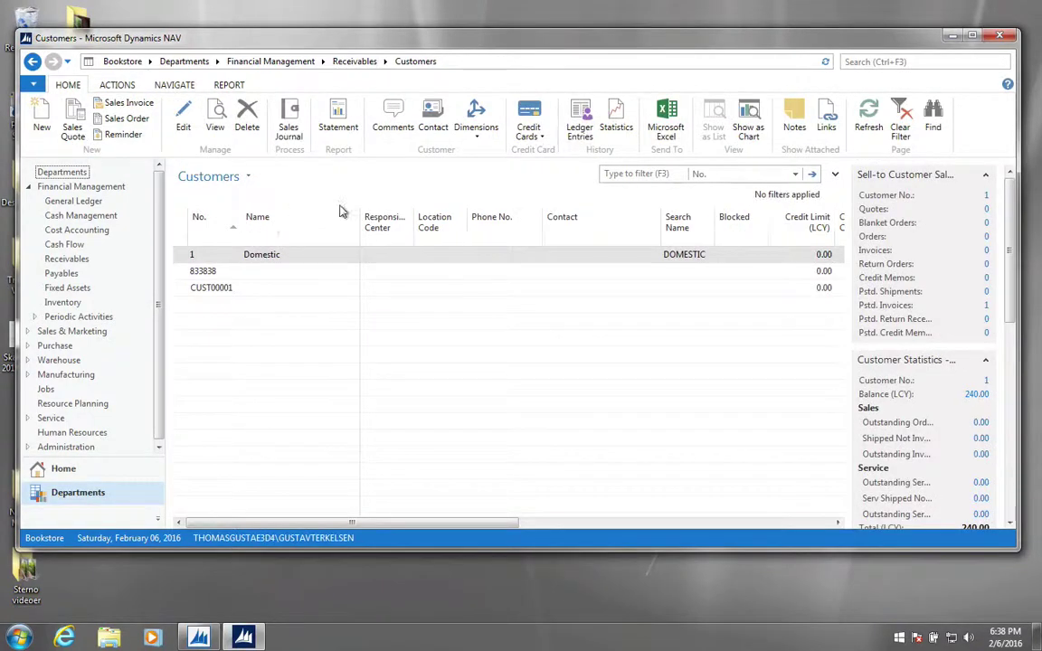
click(32, 63)
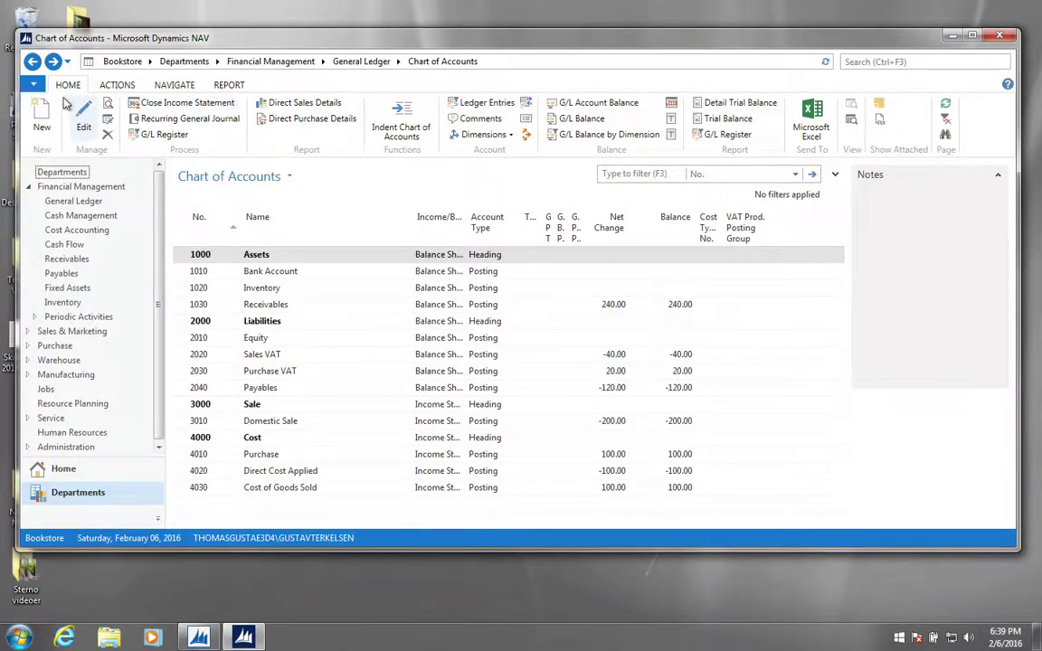
- In Customize Ribbon, remove Recurring General Journal from Home > Process
click(34, 86)
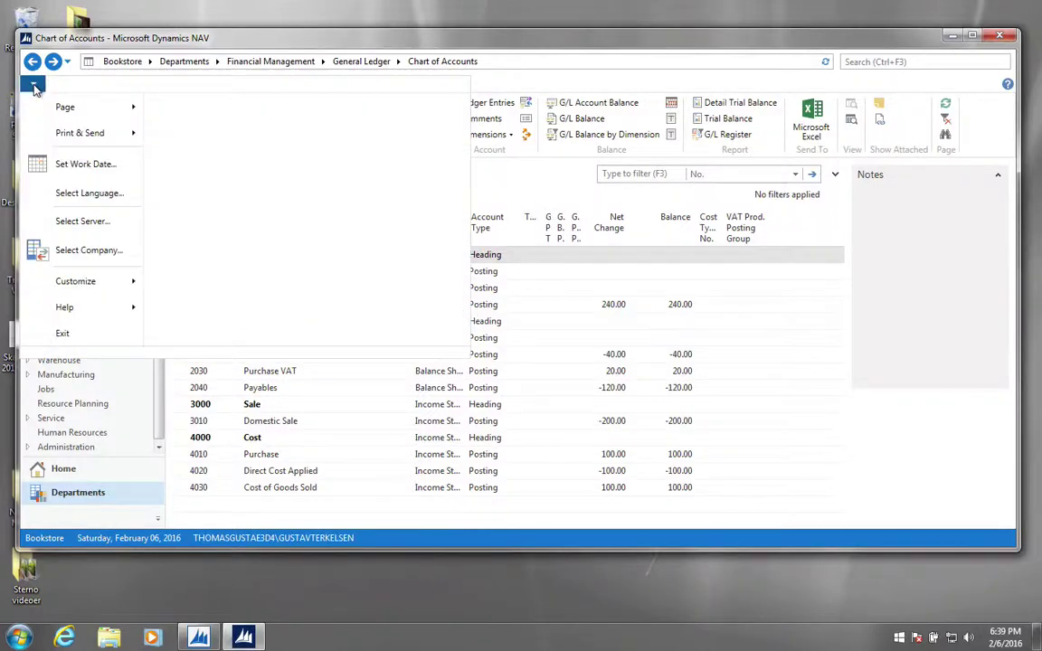
mouse_move(91, 288)
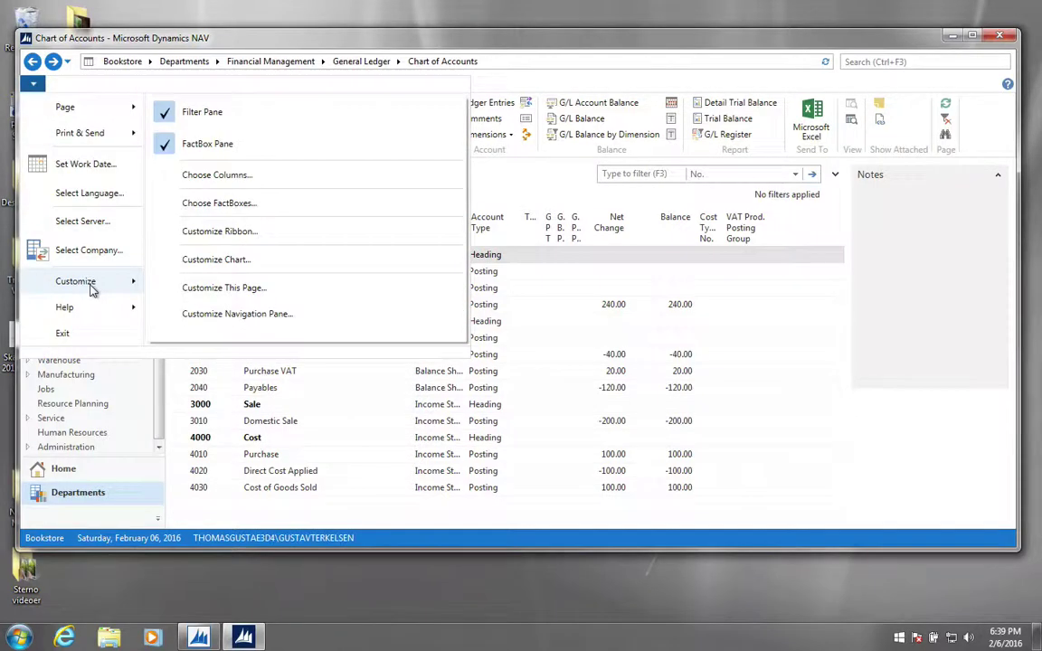
click(246, 234)
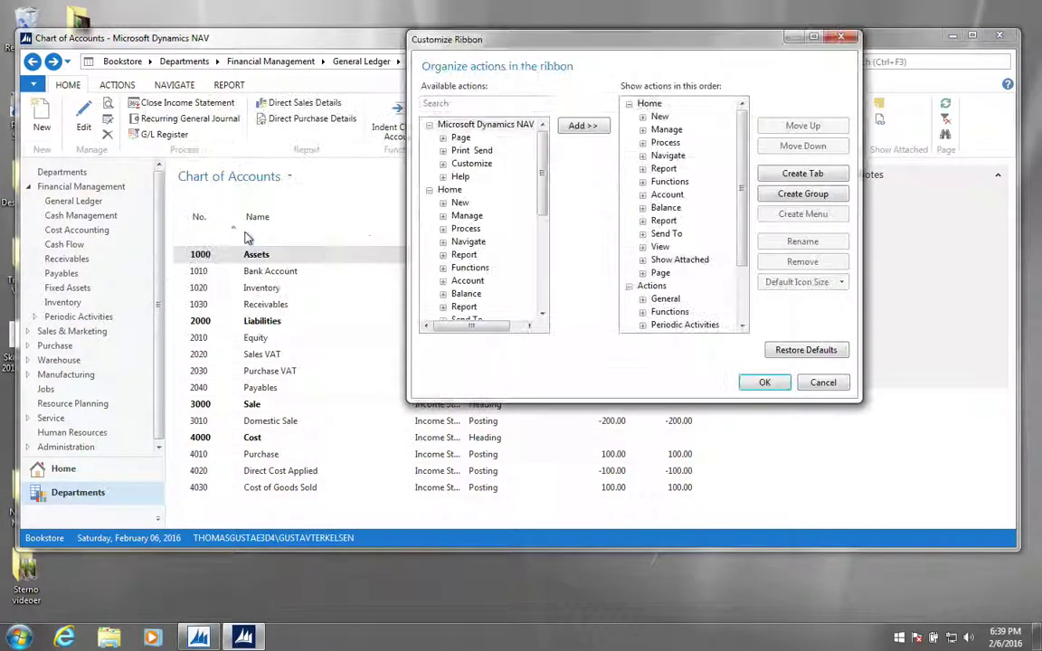
click(643, 144)
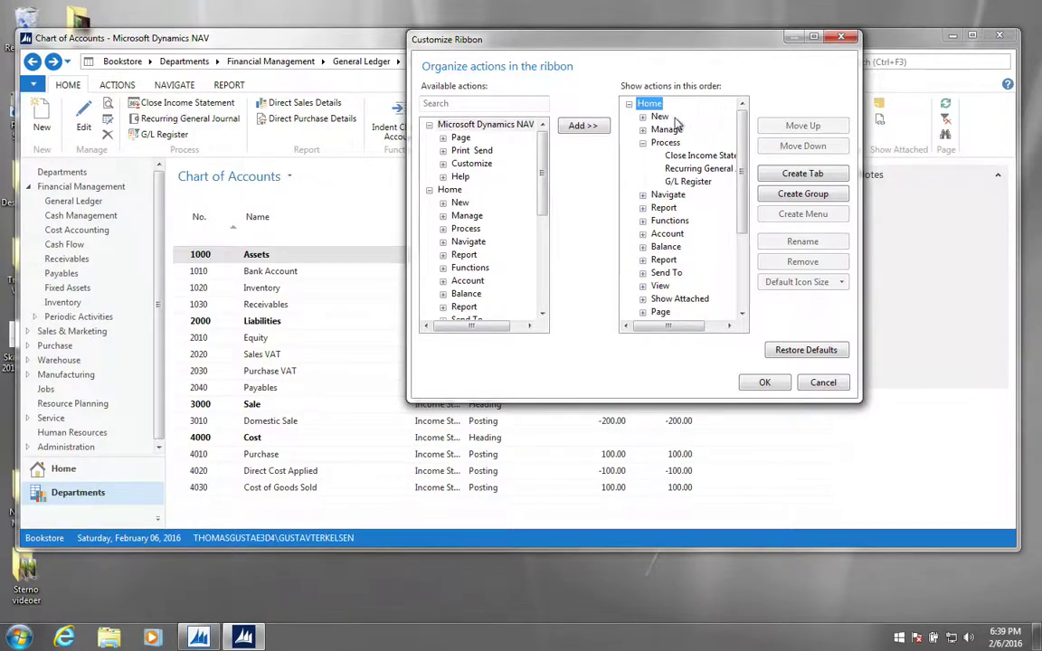
click(697, 172)
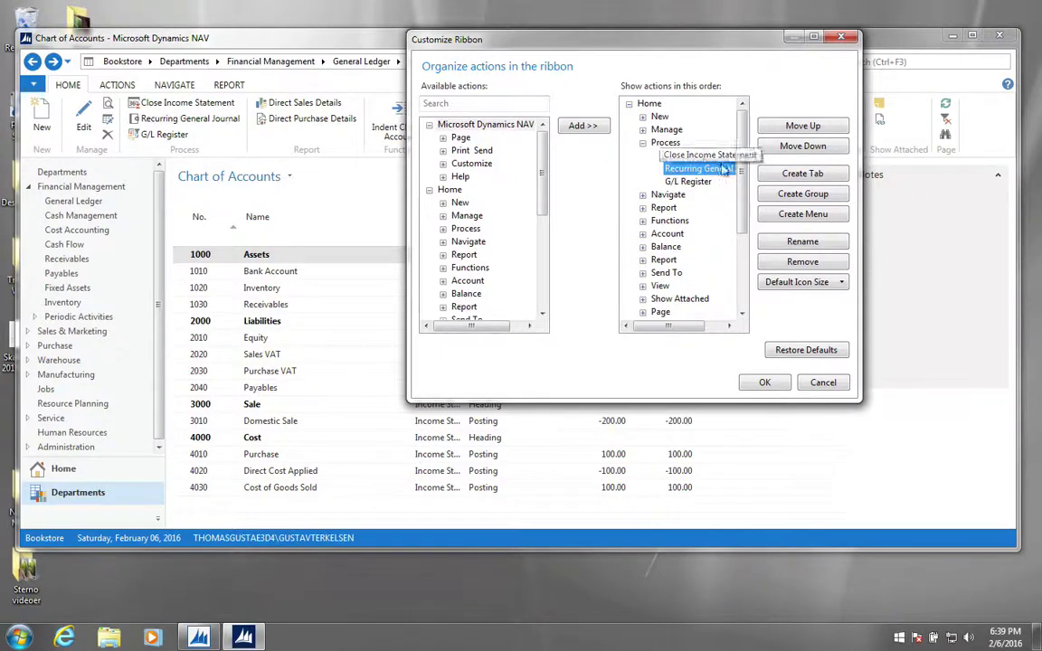
click(802, 261)
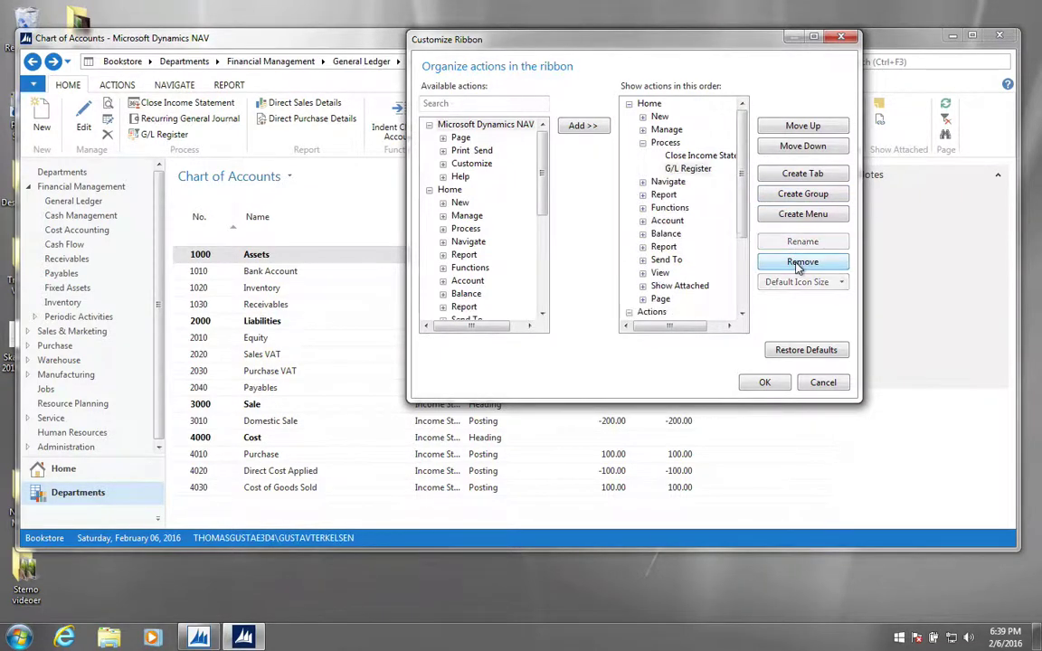
click(764, 383)
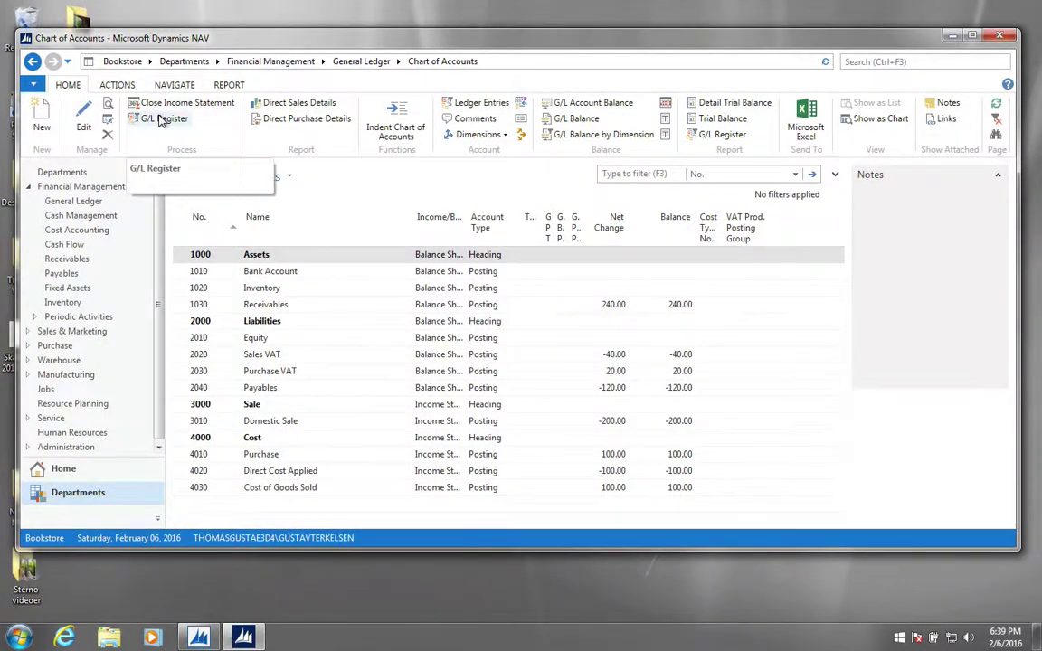
- In Customize Ribbon, add Recurring General Journal from Periodic Activities to the Process group
click(32, 82)
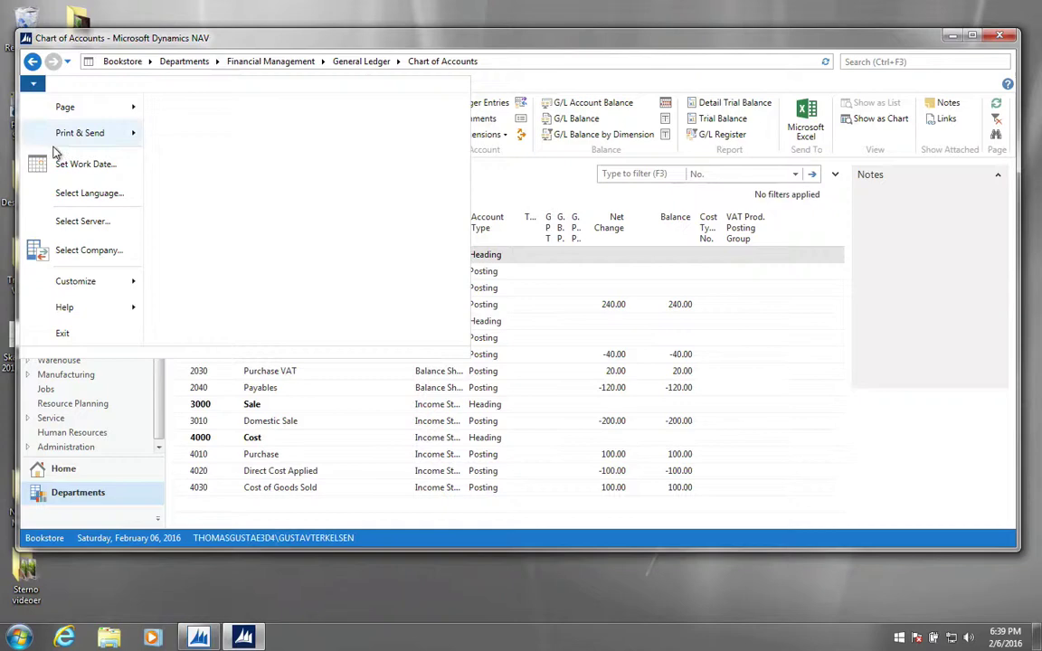
mouse_move(107, 283)
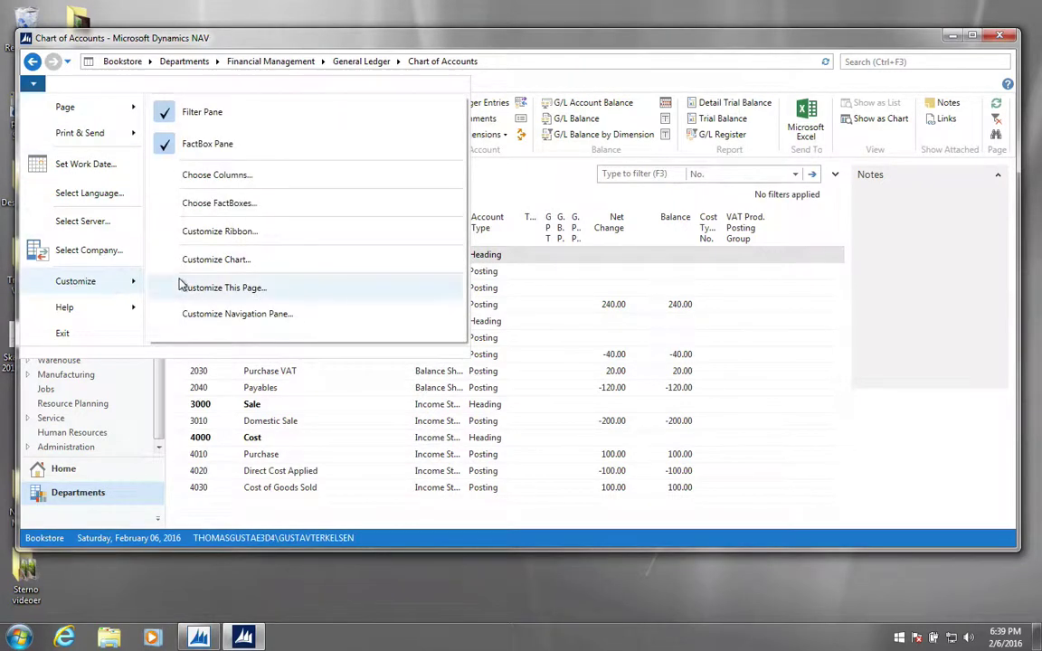
click(271, 231)
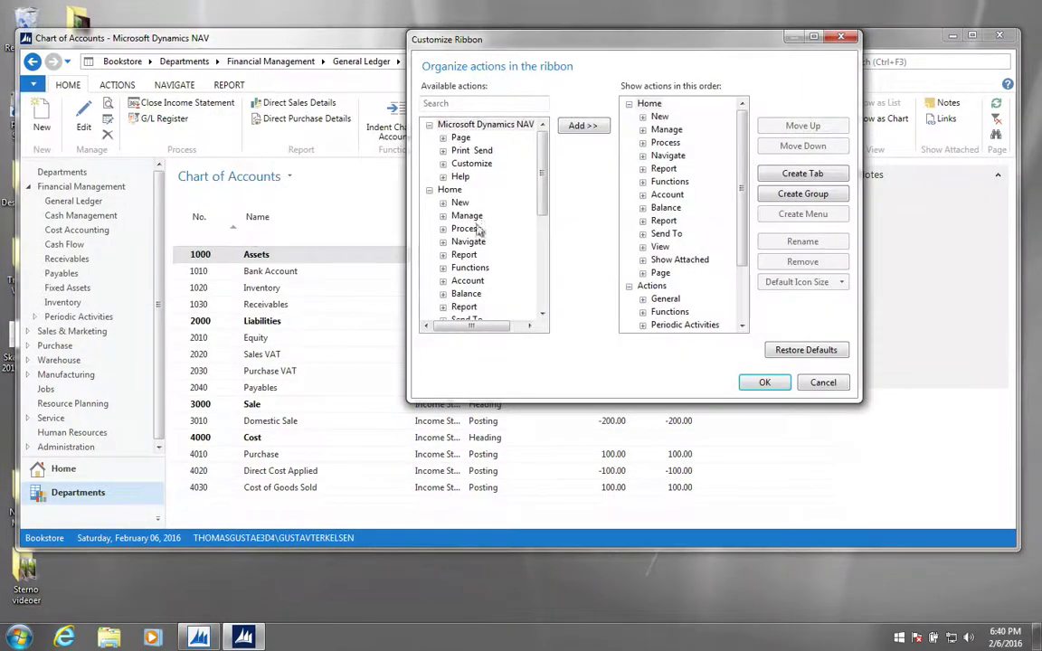
drag(547, 160, 542, 254)
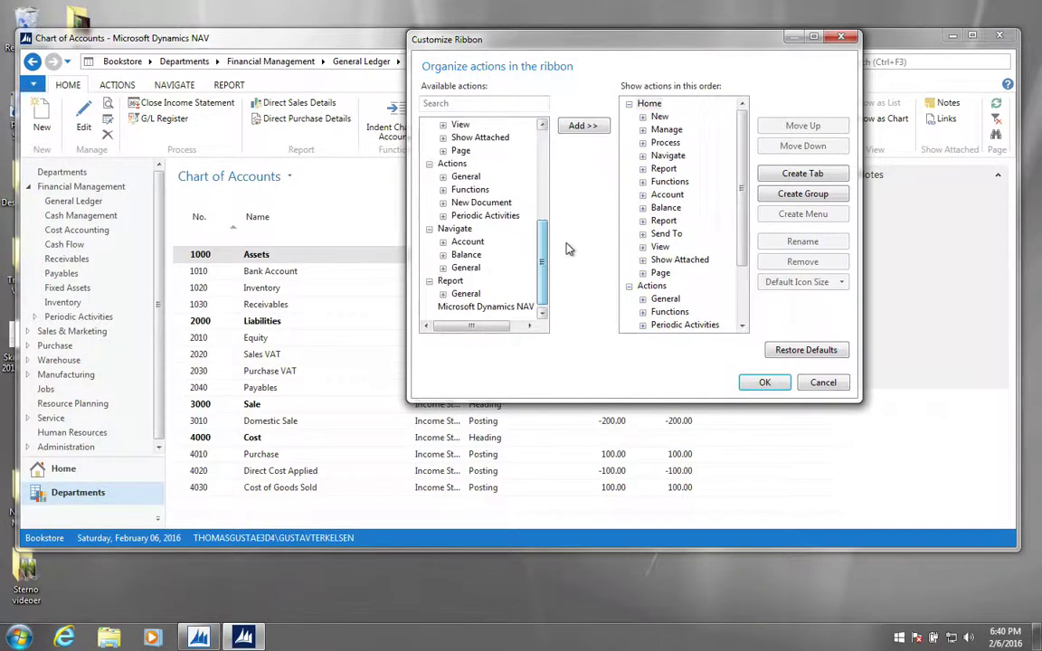
click(444, 216)
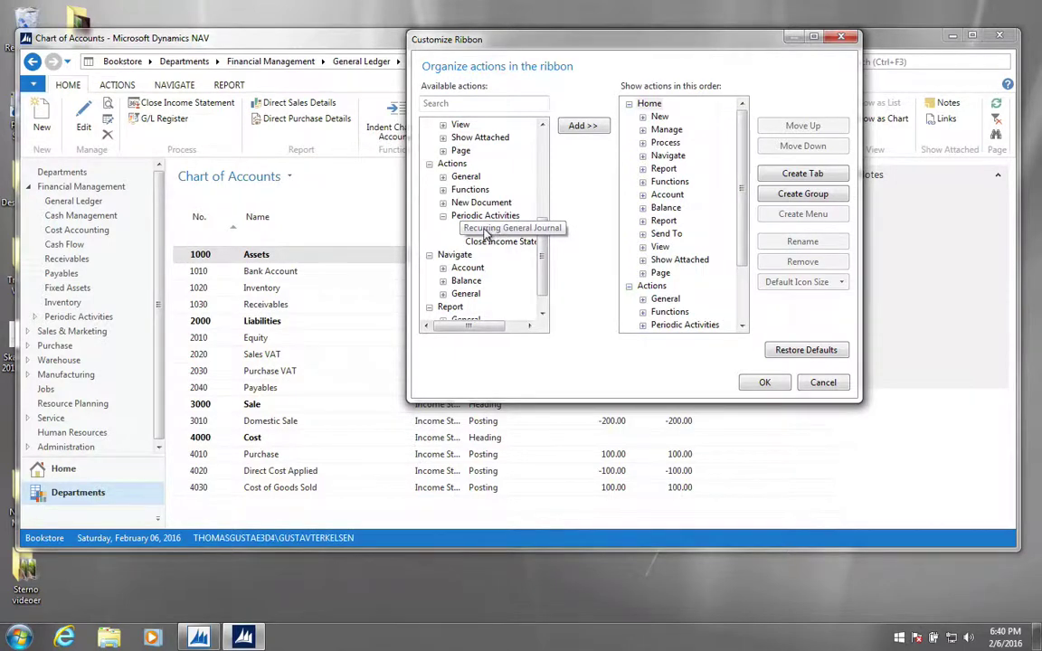
click(488, 231)
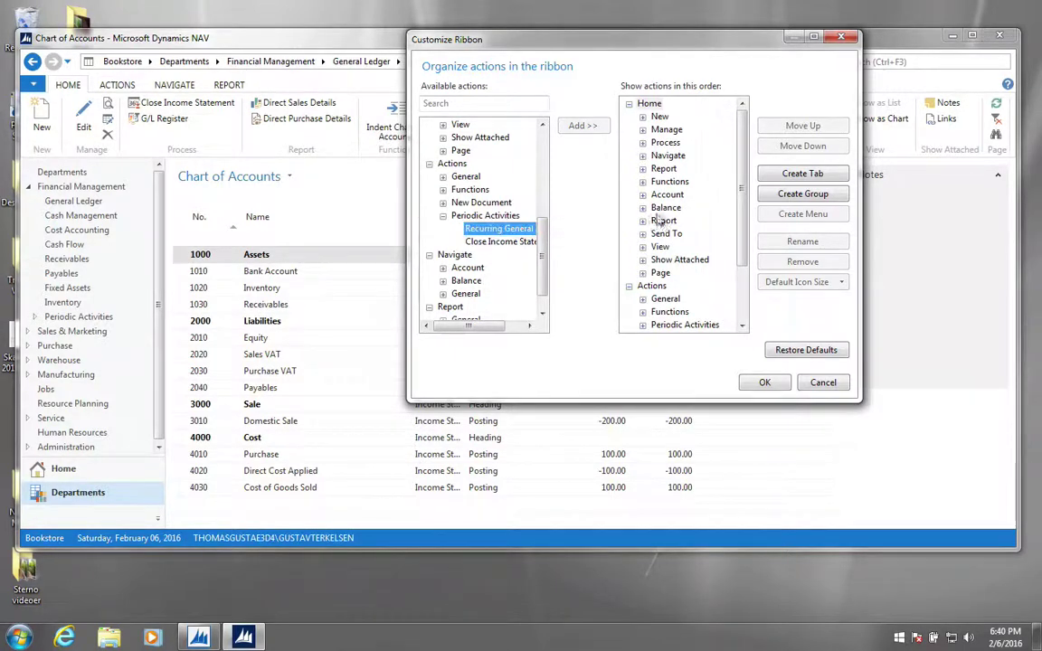
click(643, 143)
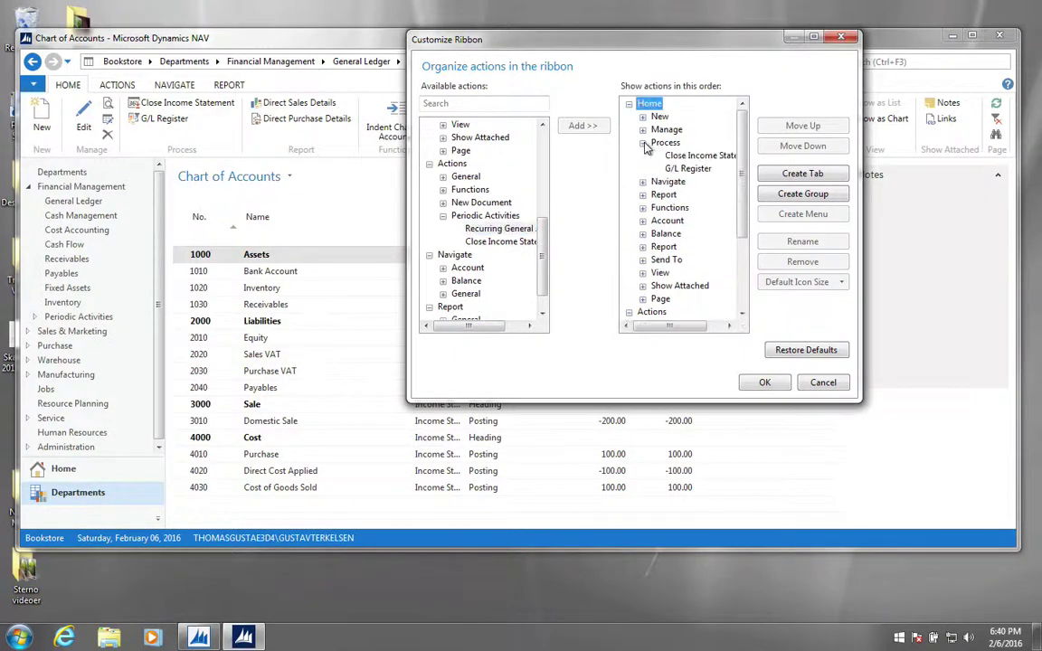
click(664, 143)
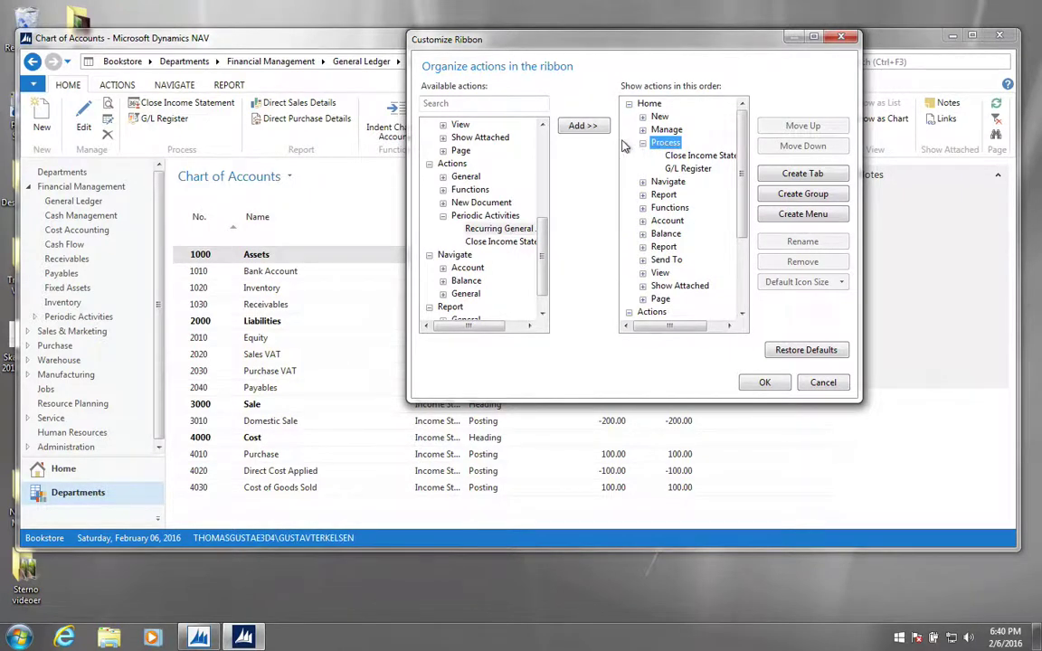
click(588, 128)
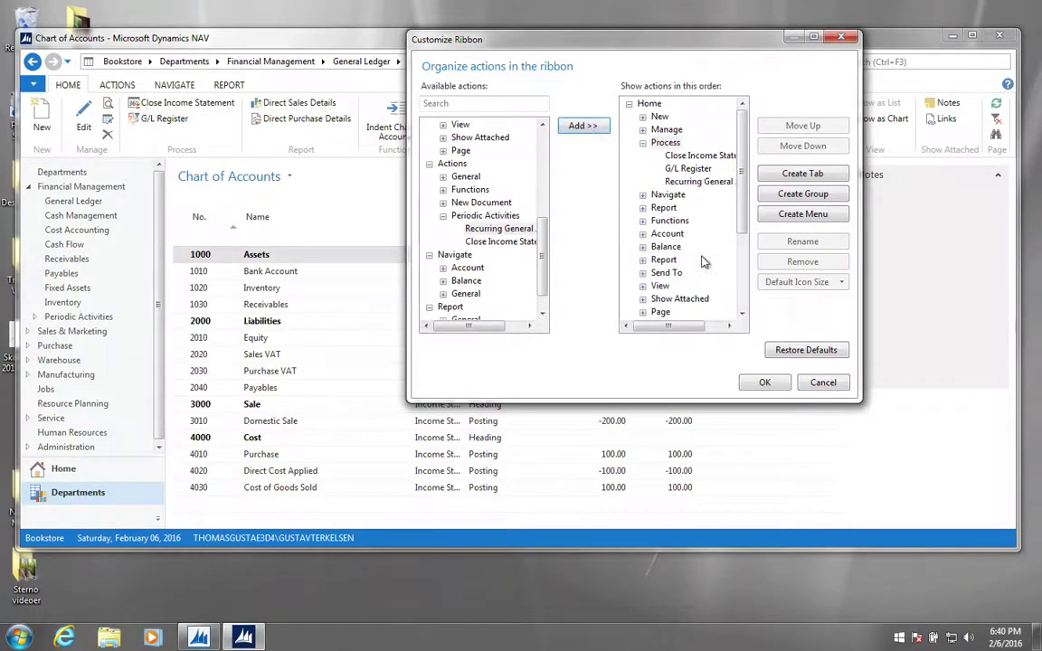
click(766, 384)
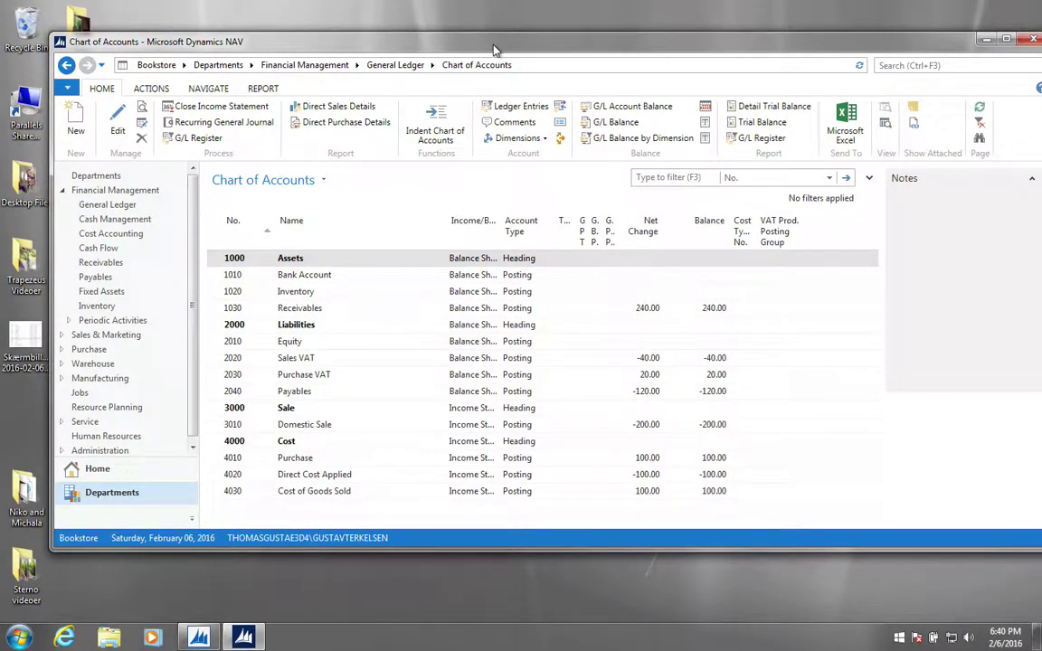
- Move the Chart of Accounts window slightly left and stretch it taller
drag(493, 49, 472, 48)
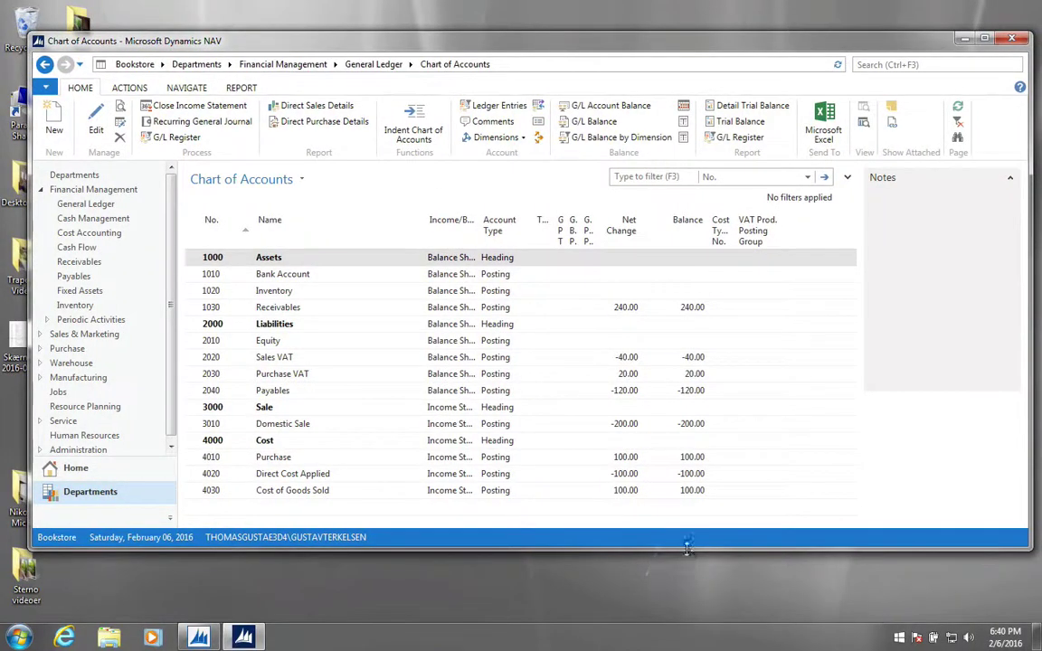
drag(687, 547, 688, 614)
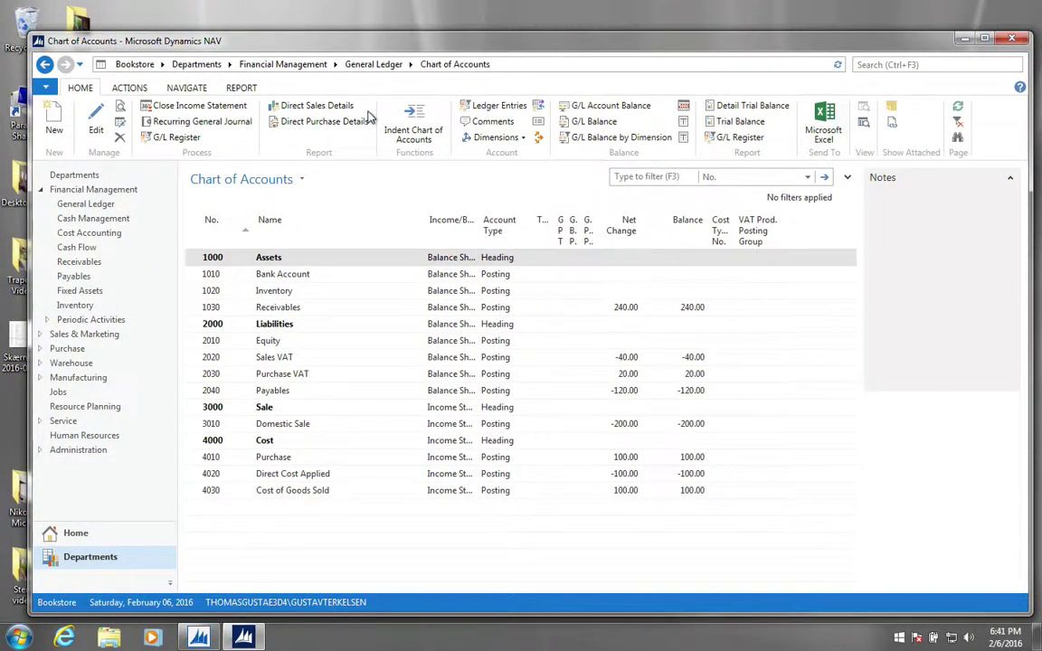
- Drill down on the 240.00 net change of 1030 Receivables and reposition the entries window
click(630, 310)
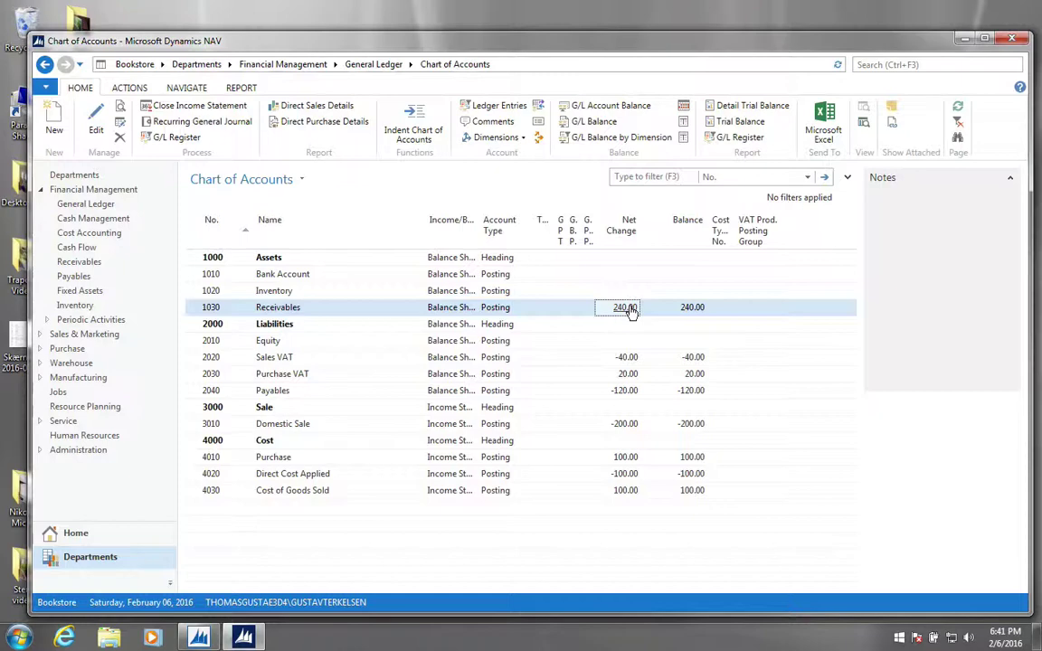
click(626, 309)
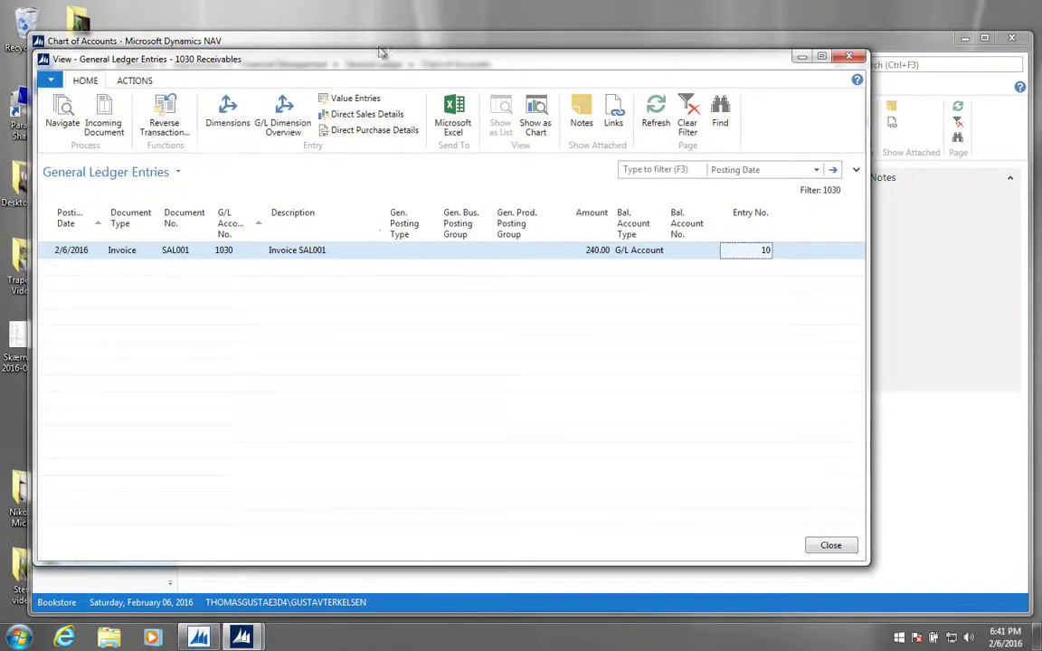
drag(398, 64, 460, 32)
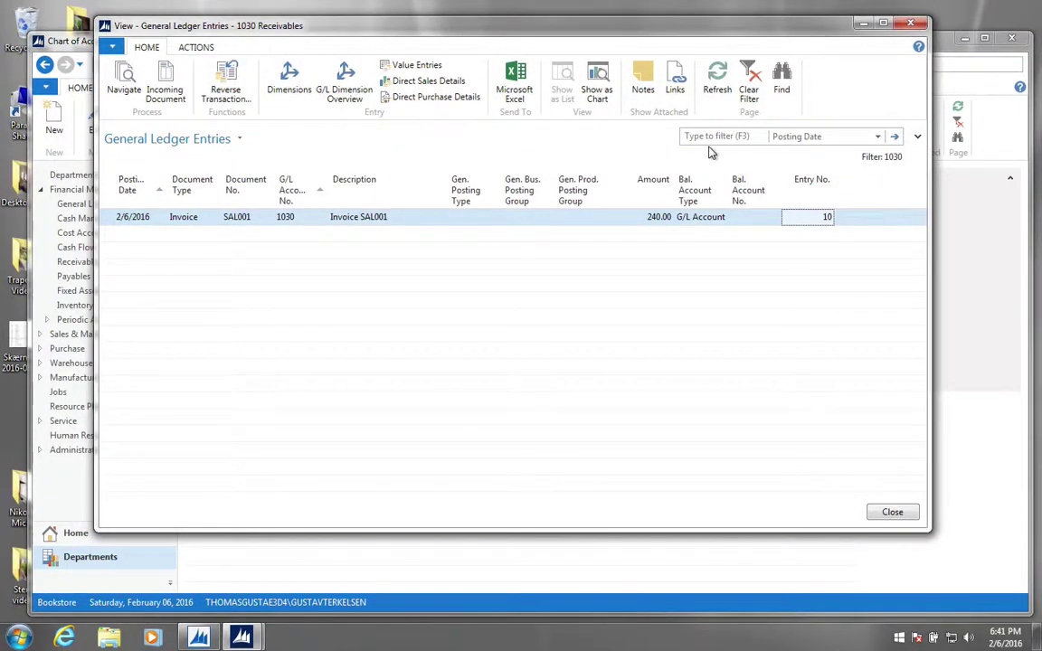
- Delete the G/L Account No. 1030 filter and widen the entries window leftward
click(919, 138)
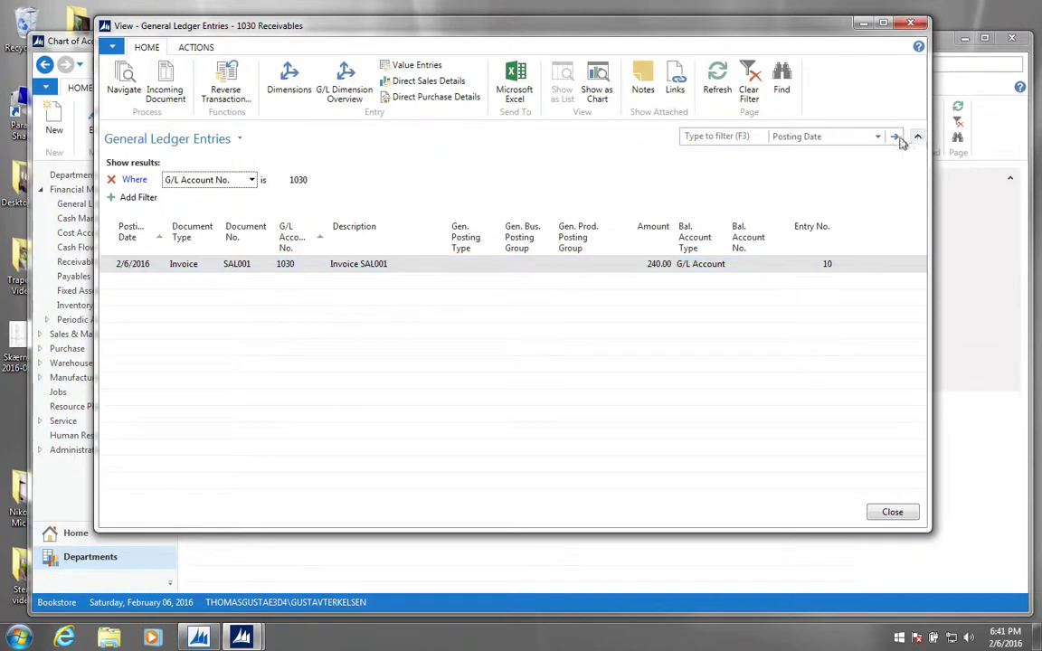
click(110, 185)
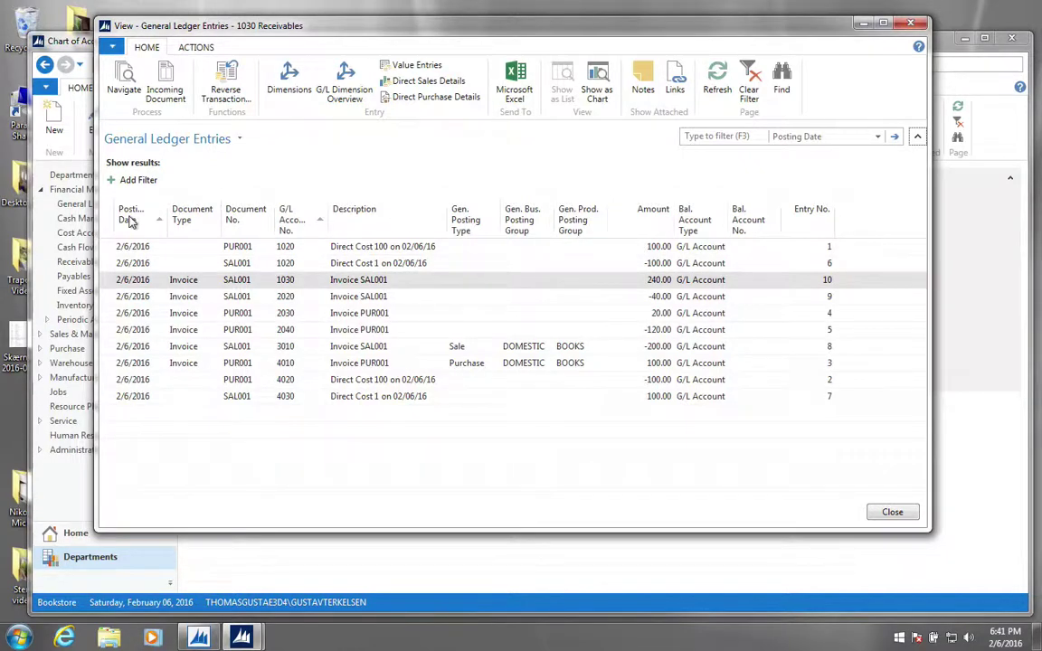
drag(95, 220, 39, 219)
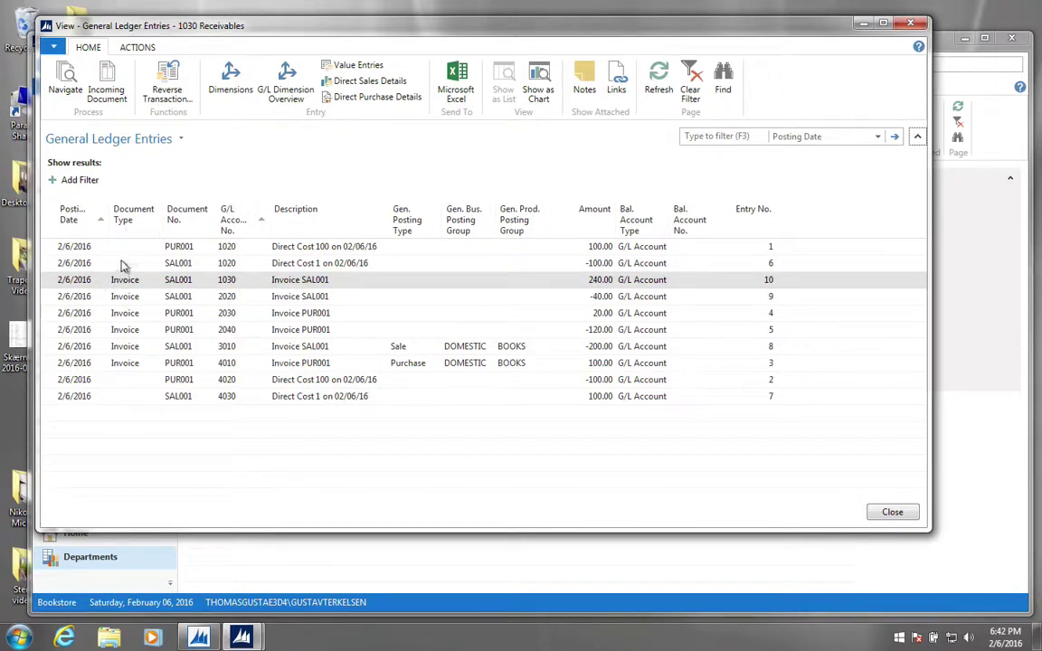
- Filter the entries to Document Type Invoice, then add a second Posting Date filter line
click(50, 186)
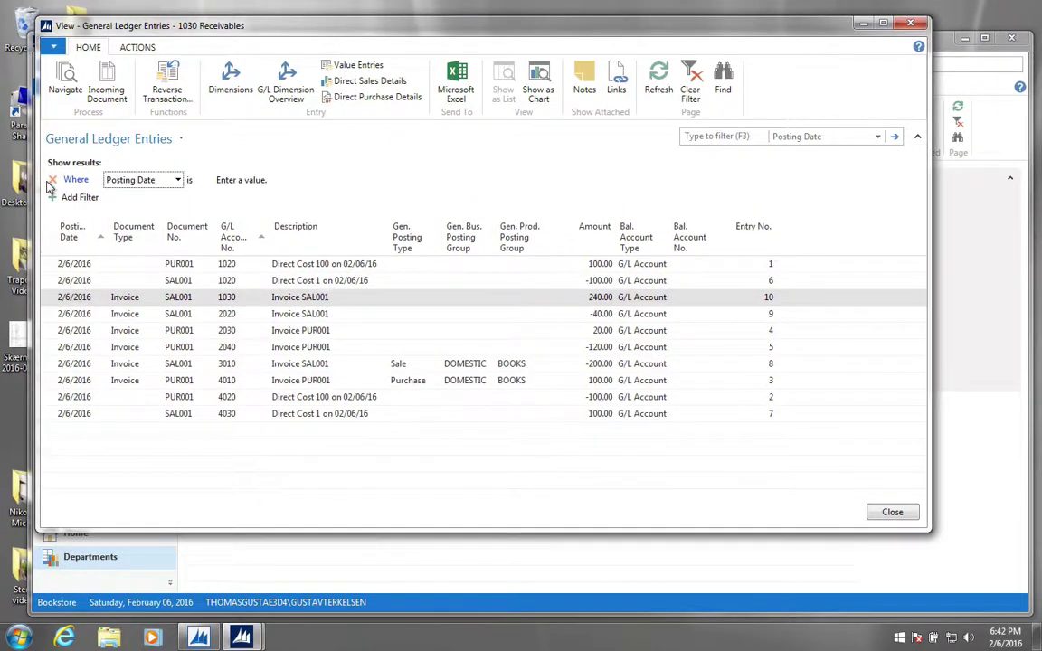
click(179, 181)
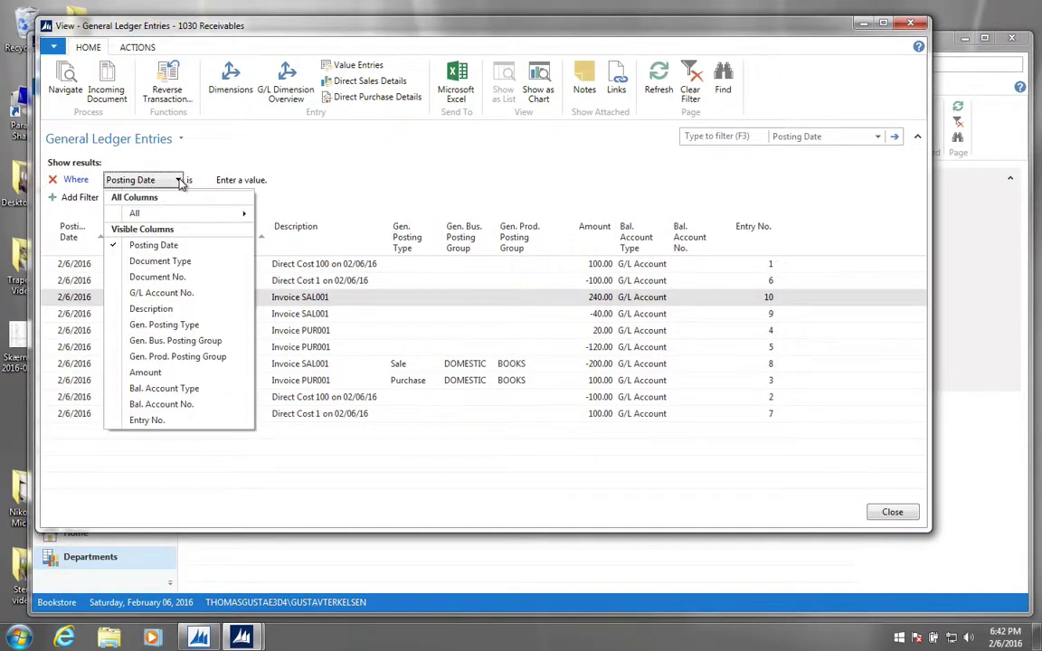
click(174, 262)
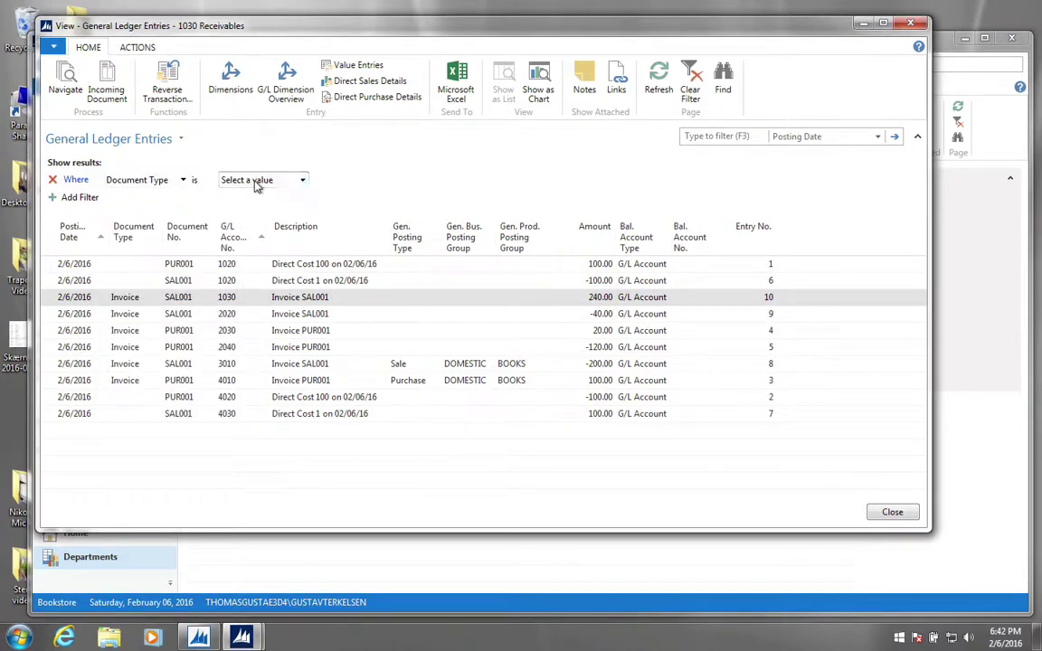
click(302, 181)
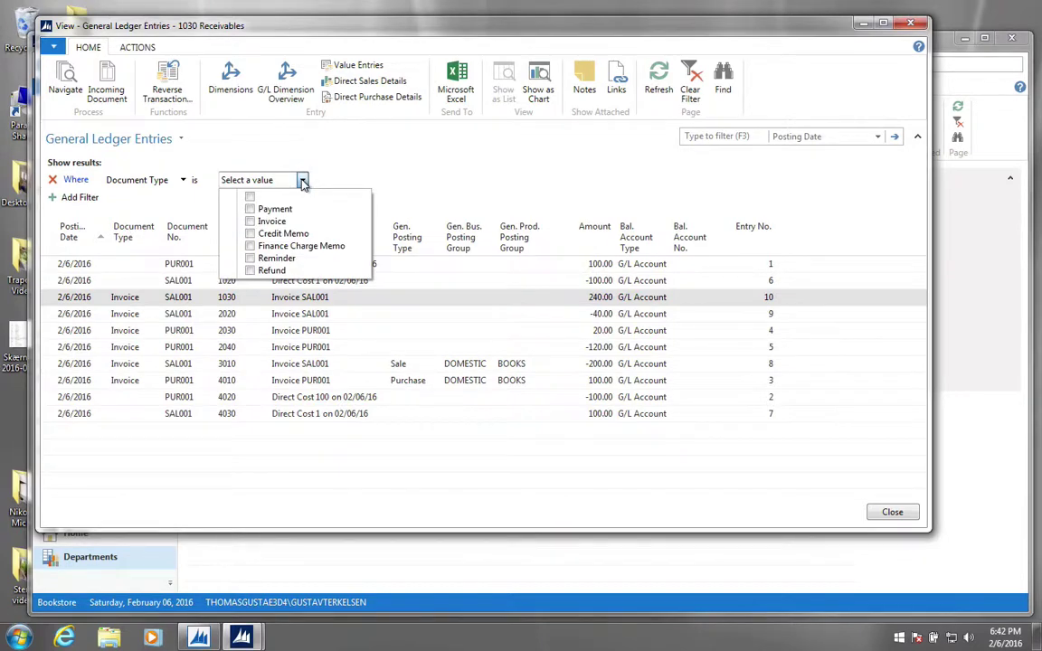
click(251, 221)
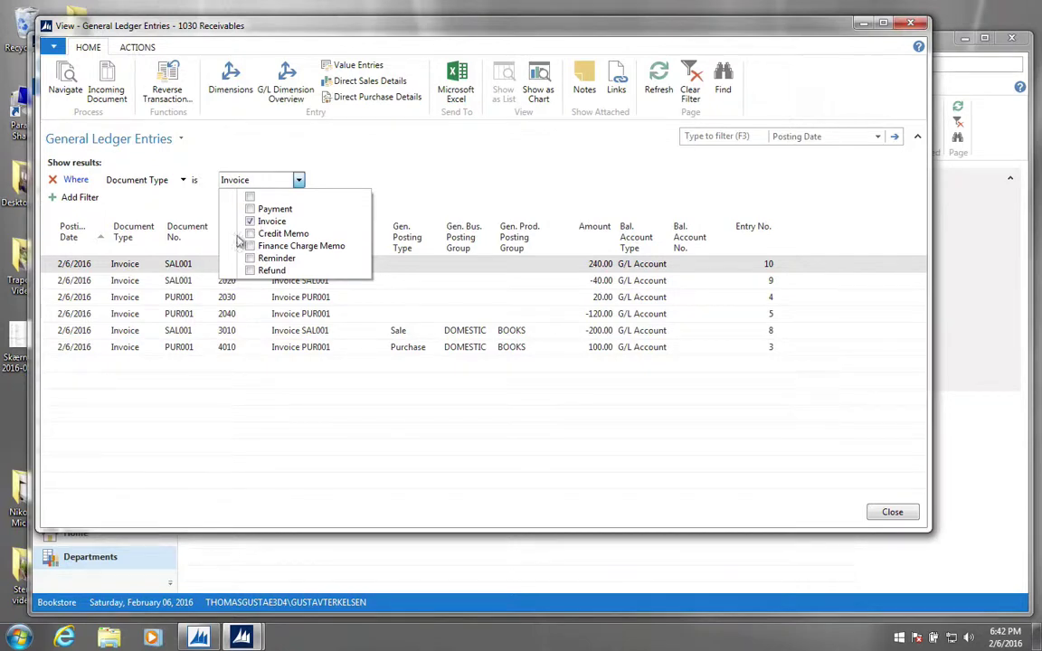
click(321, 142)
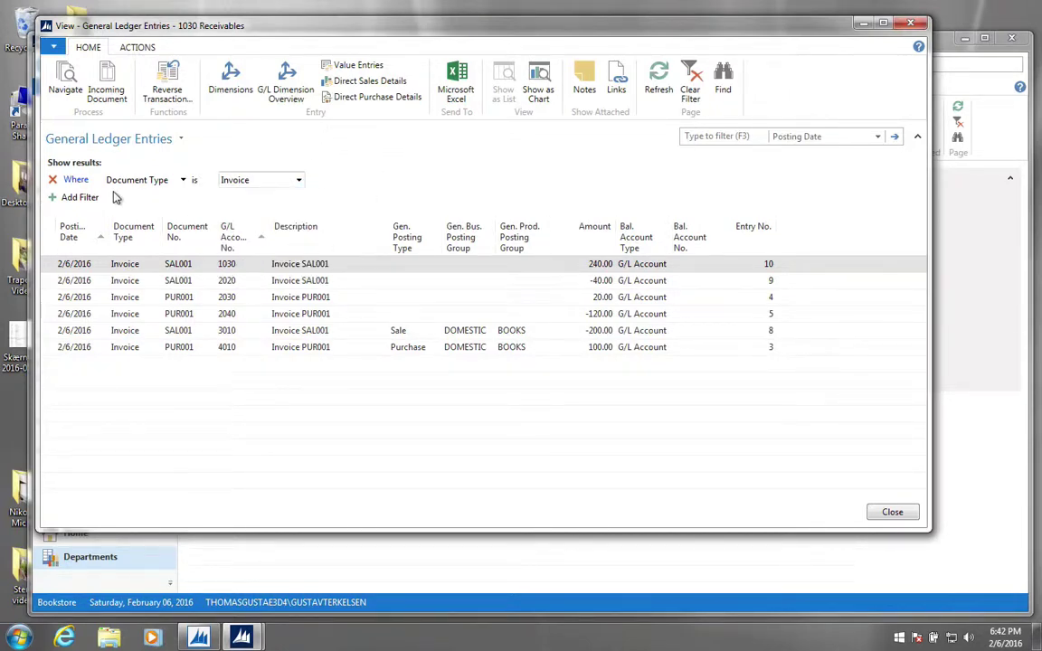
click(58, 199)
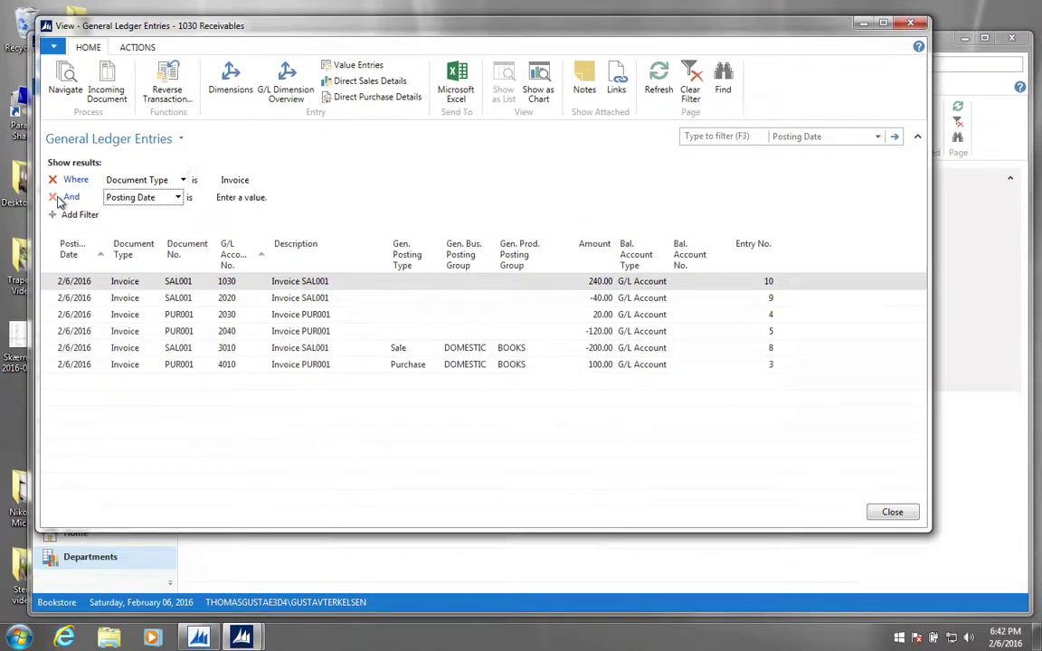
- Browse the second filter's All Columns field list and close it without choosing a field
click(179, 198)
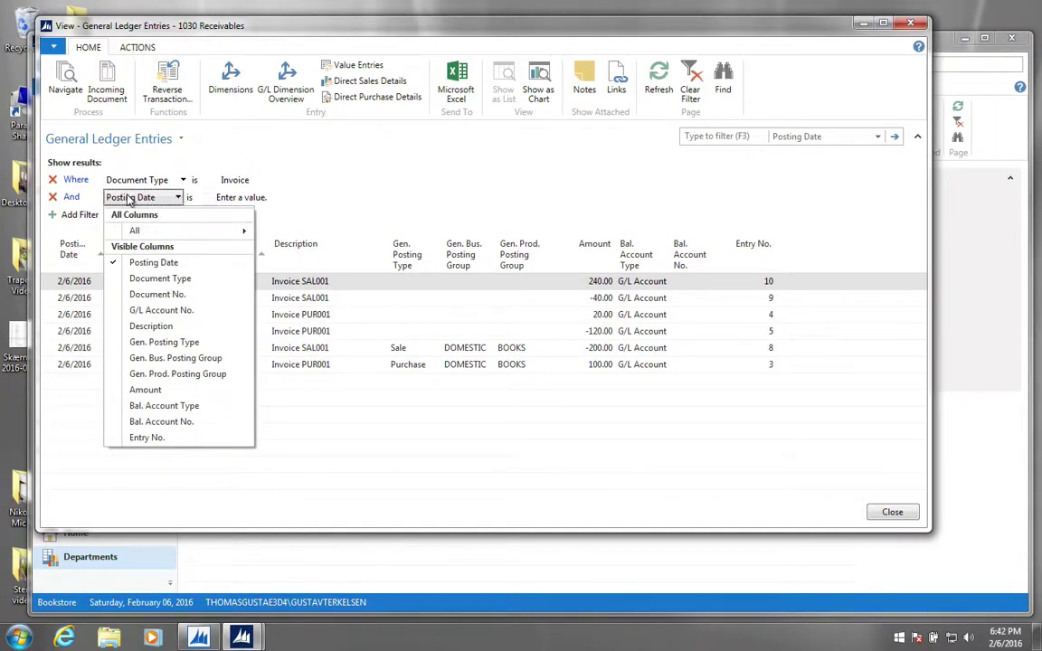
mouse_move(152, 232)
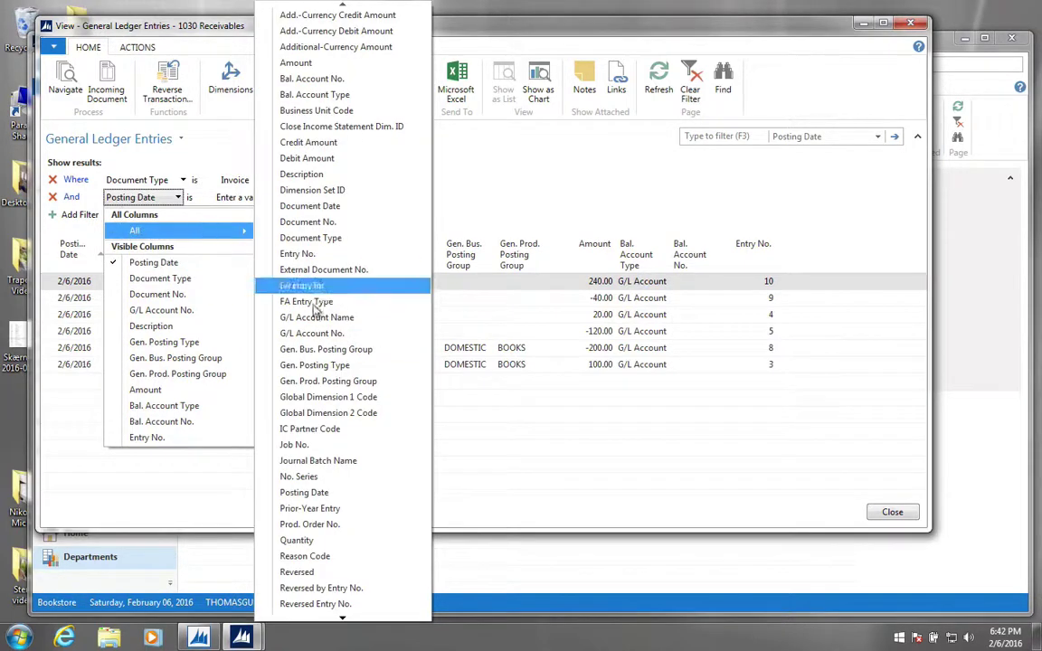
scroll(323, 345, down, 4)
scroll(324, 348, up, 4)
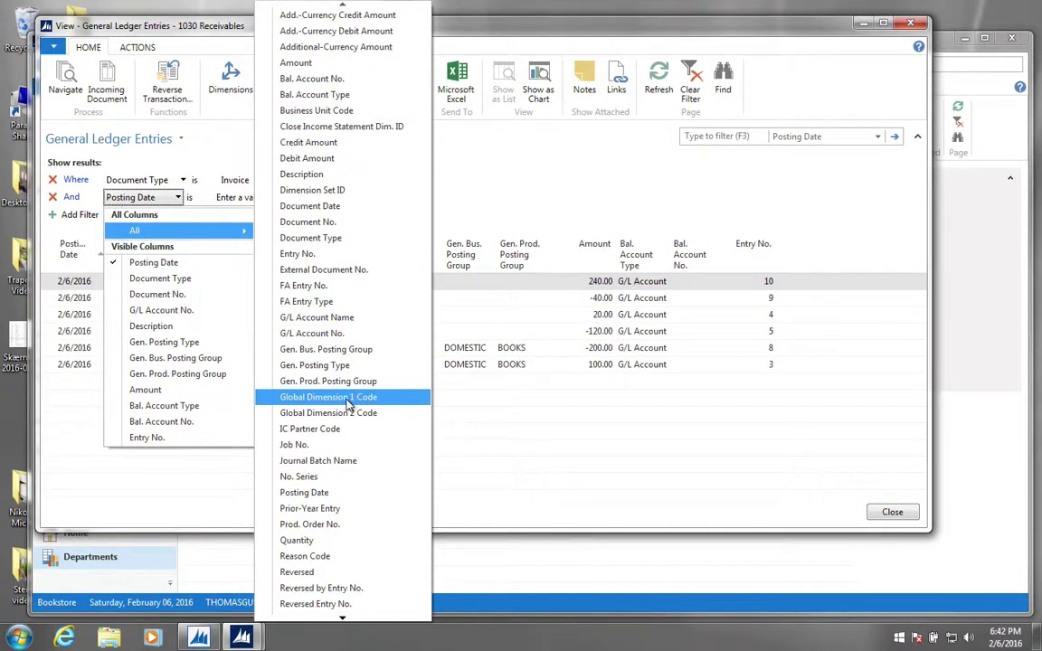
scroll(348, 404, down, 4)
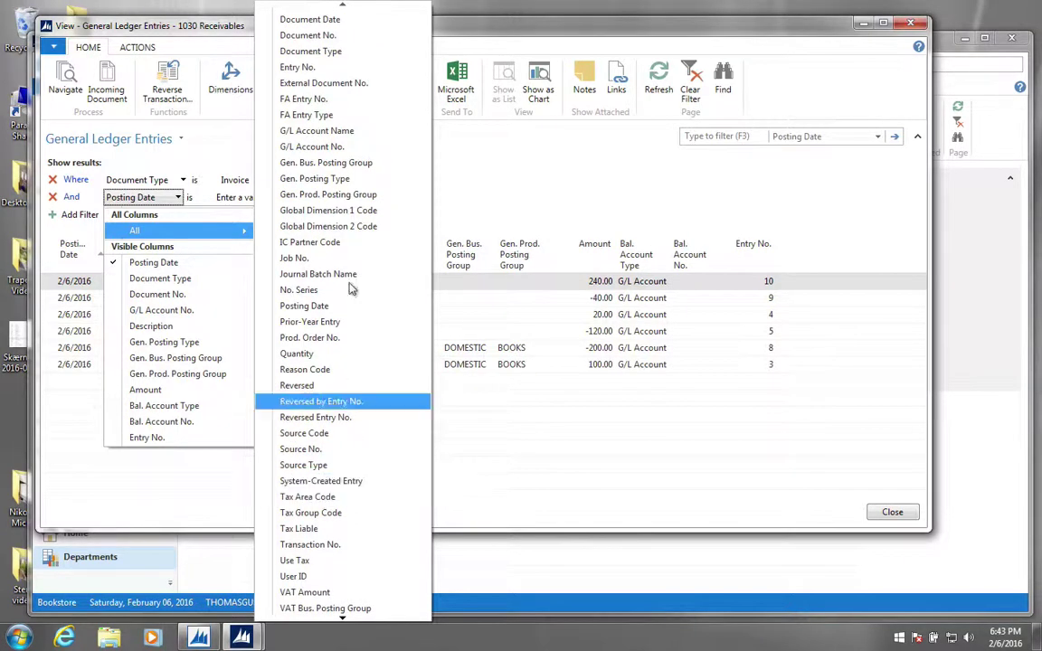
scroll(348, 430, up, 4)
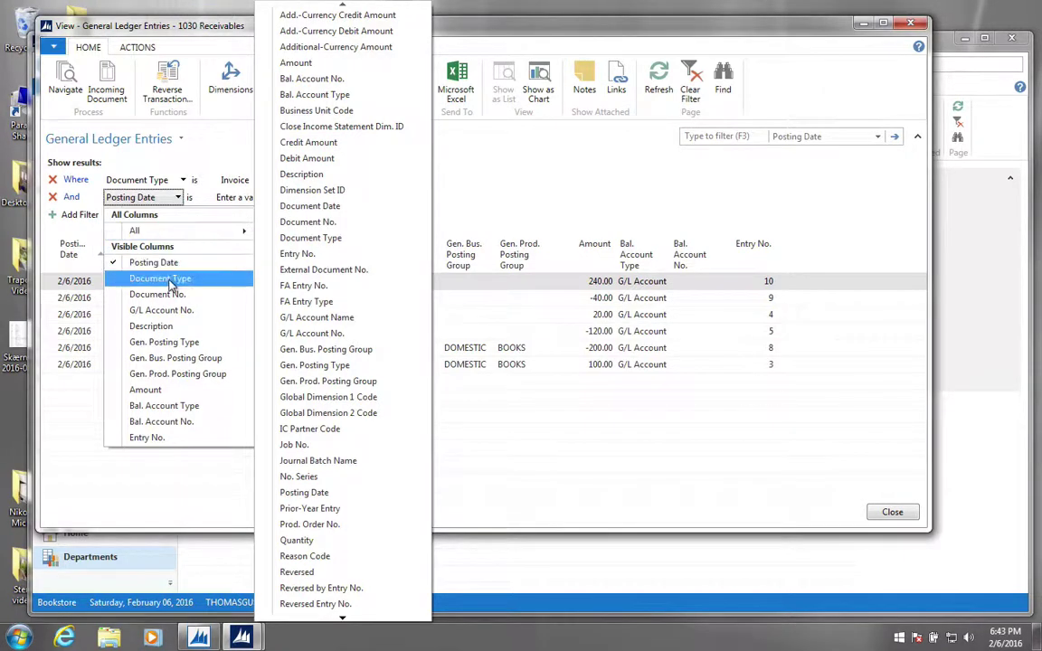
click(570, 165)
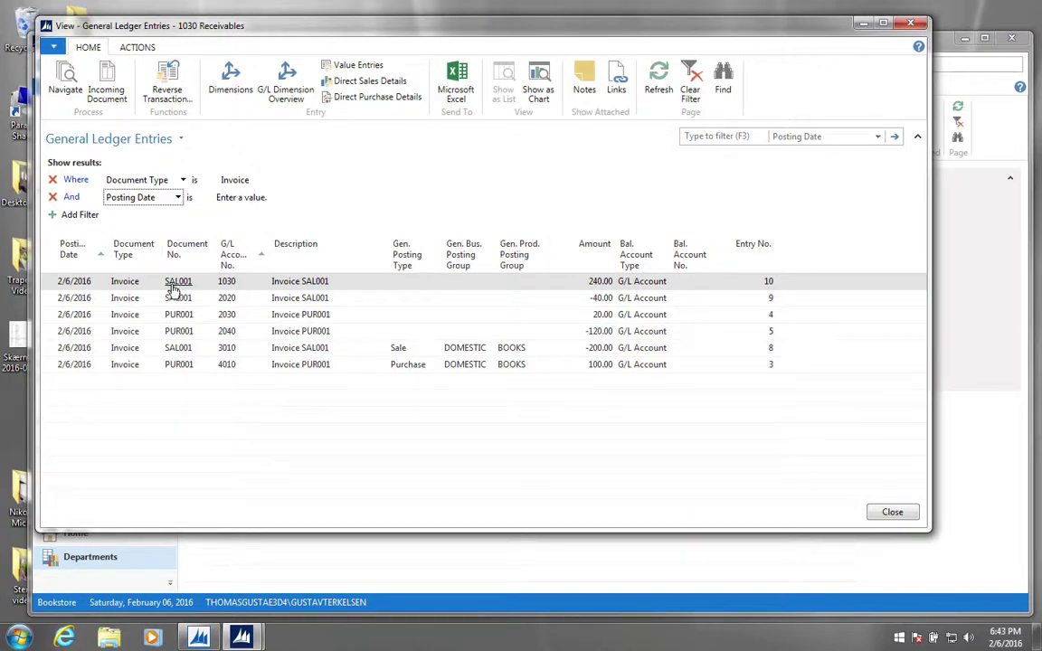
- Set the second filter to Document No. sal001
click(178, 197)
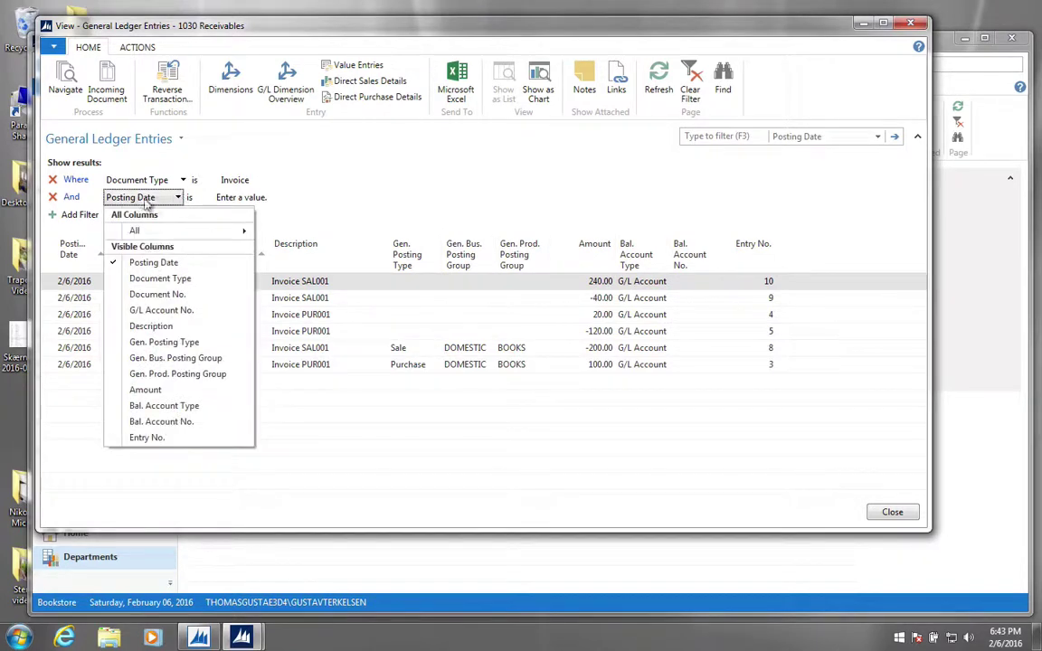
click(141, 295)
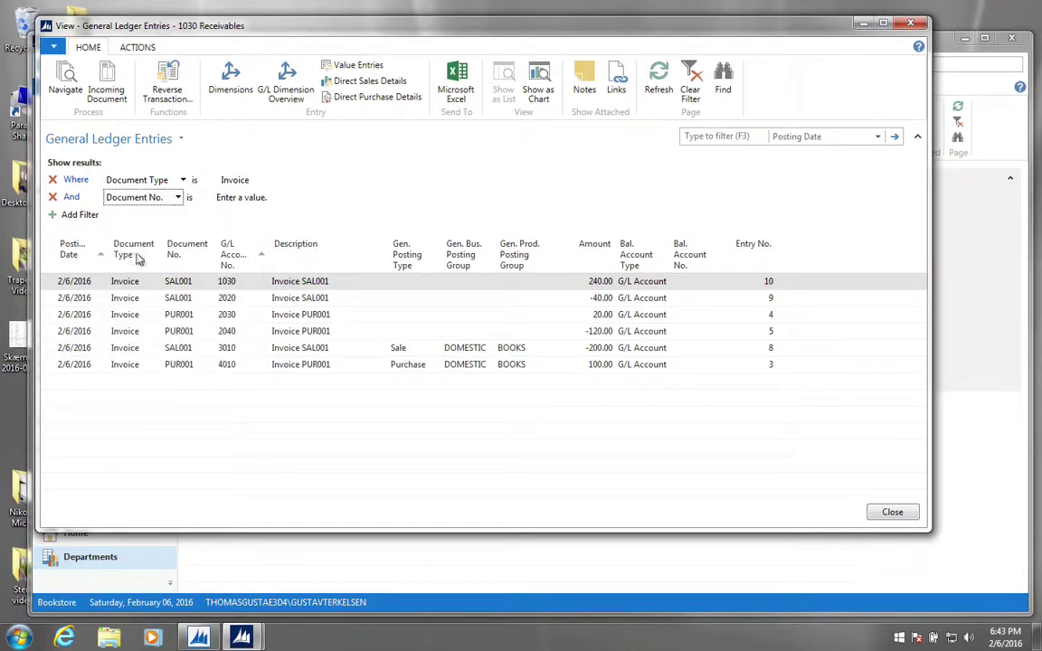
click(242, 198)
click(177, 297)
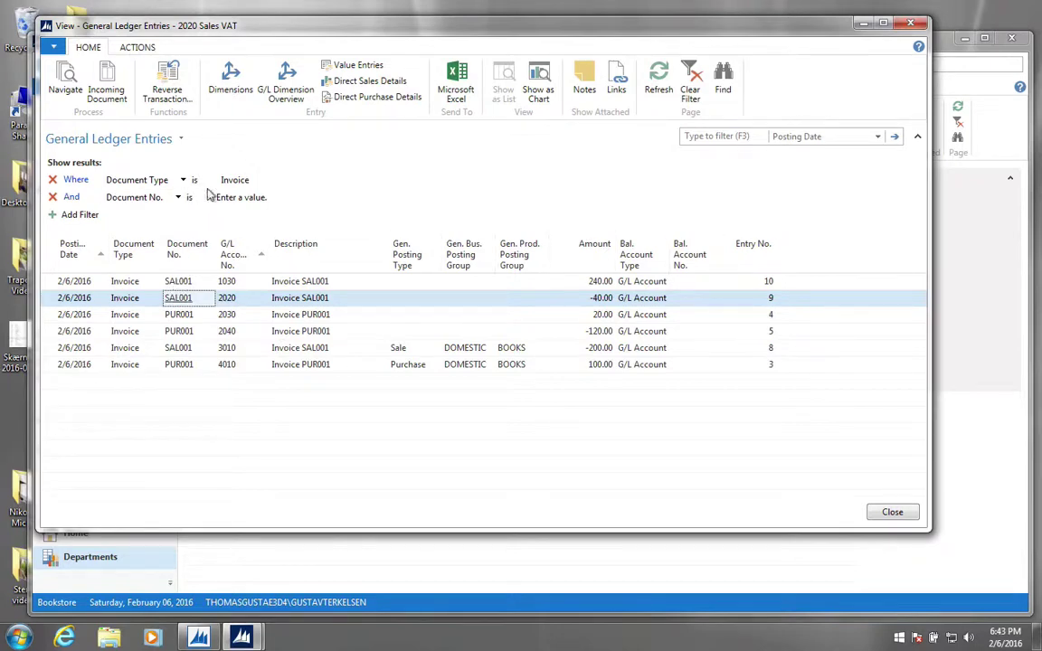
click(237, 197)
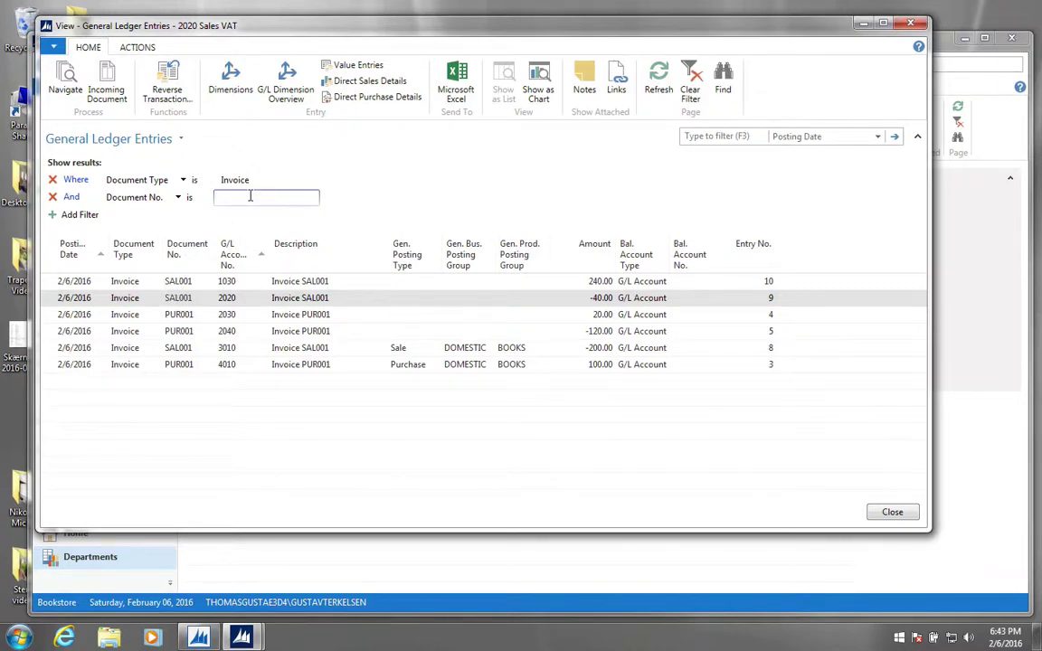
text(sal)
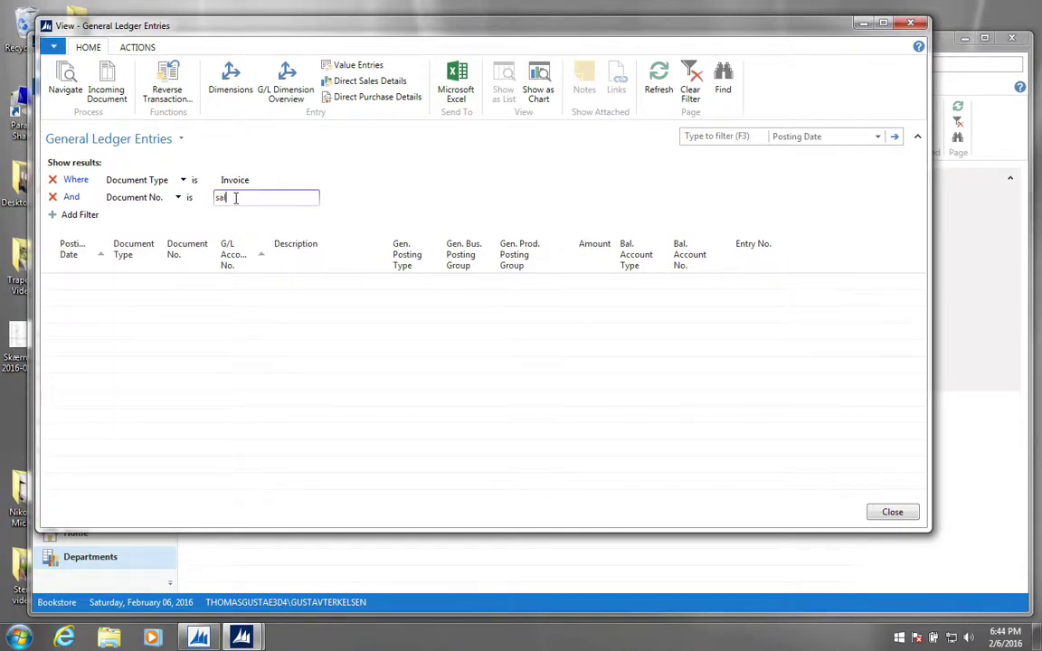
text(001)
key(Return)
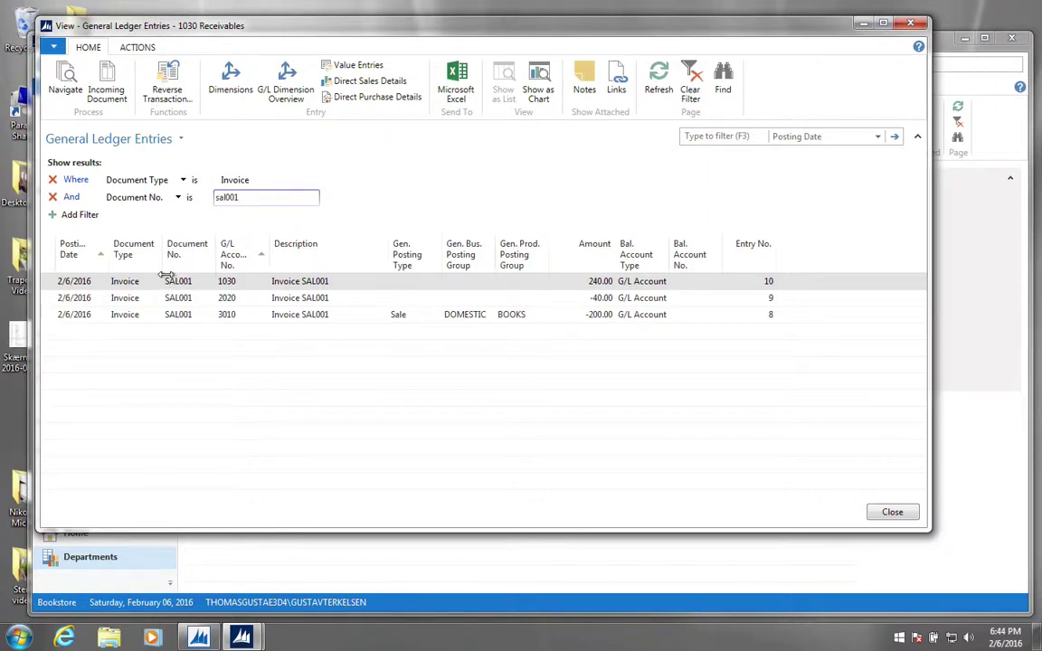
- Change the Document No. filter value to sal* to match all SAL documents
click(263, 199)
key(BackSpace)
key(BackSpace)
key(BackSpace)
text(*)
key(Return)
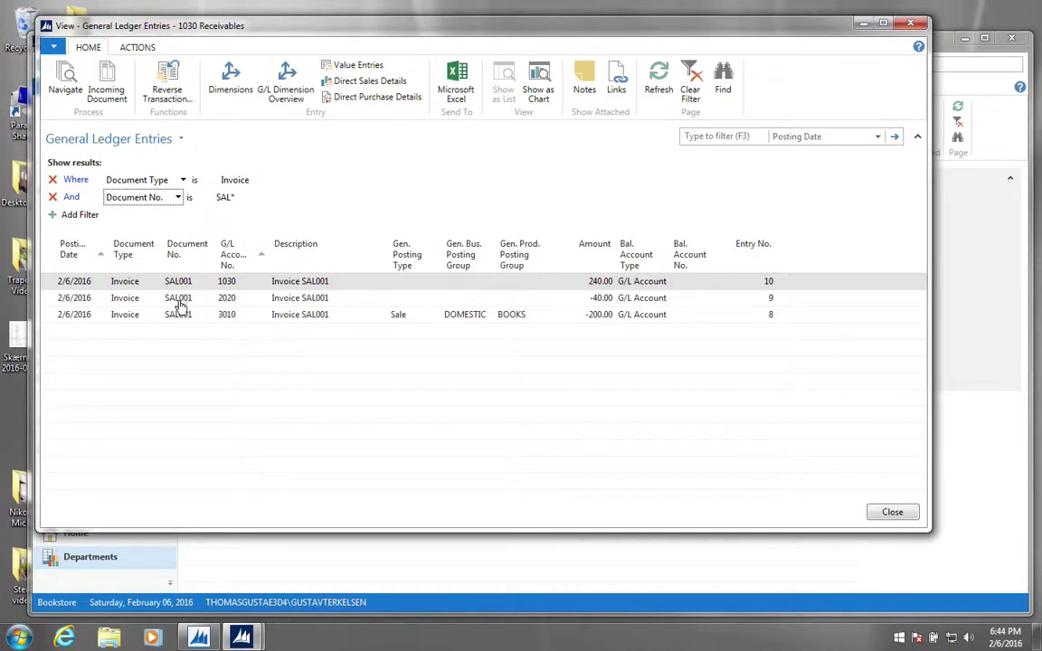
- Delete the Document No. SAL* and Document Type Invoice filters
click(53, 198)
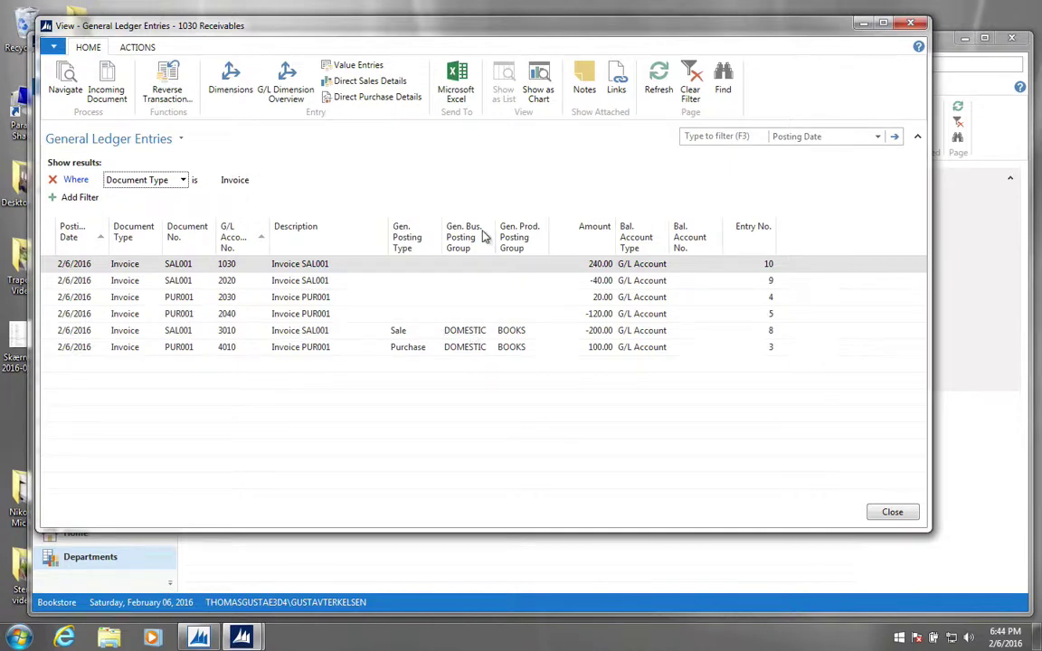
click(53, 179)
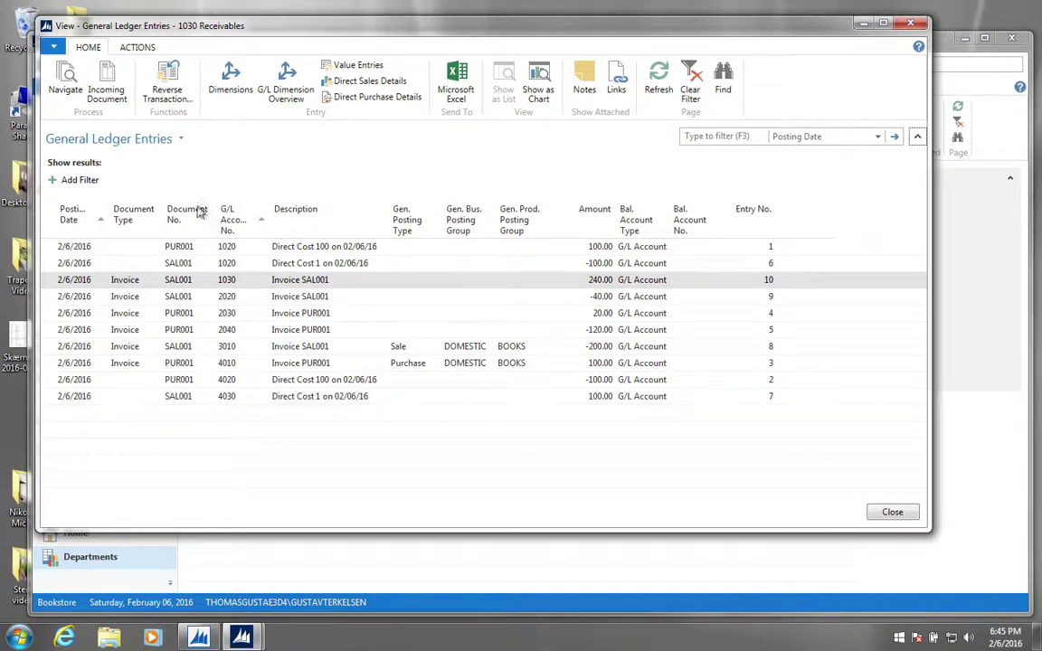
- Add a Description filter with the value Cost
click(78, 180)
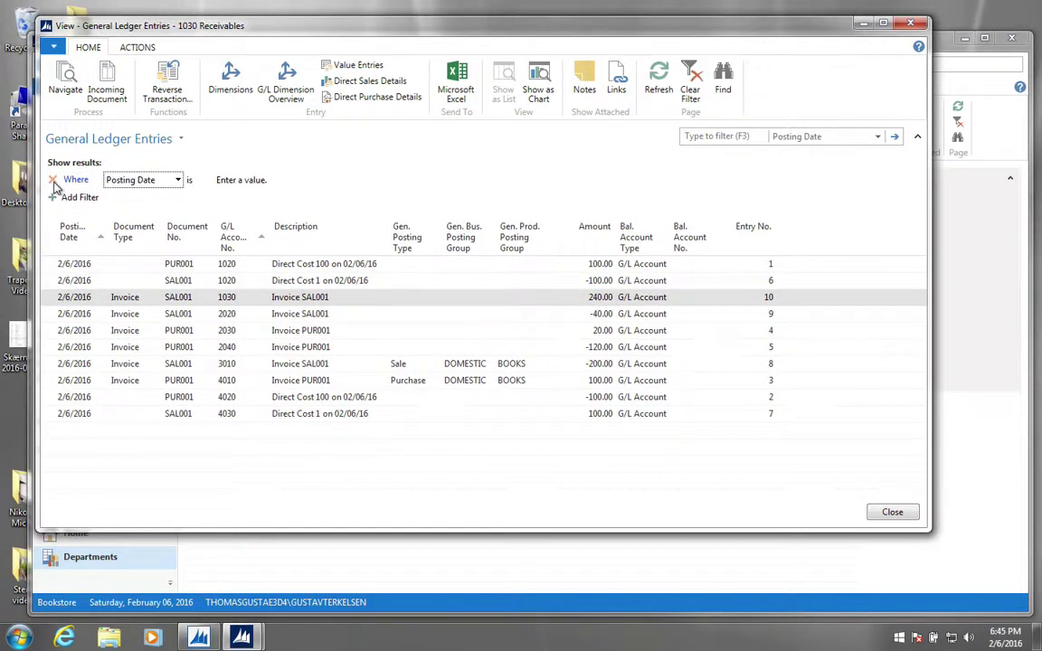
click(150, 180)
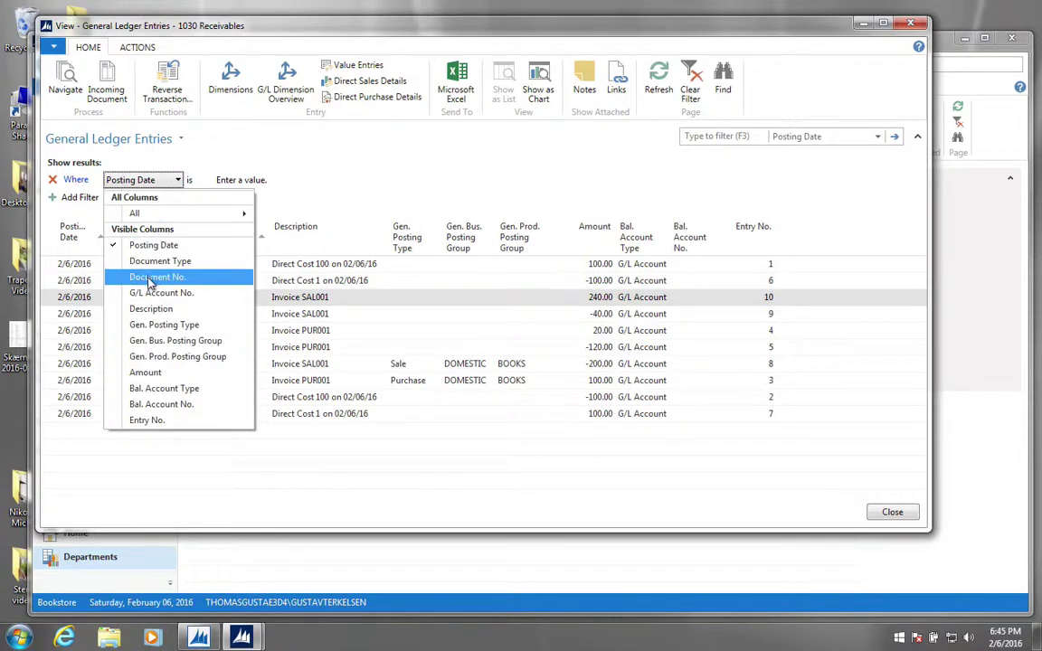
click(150, 309)
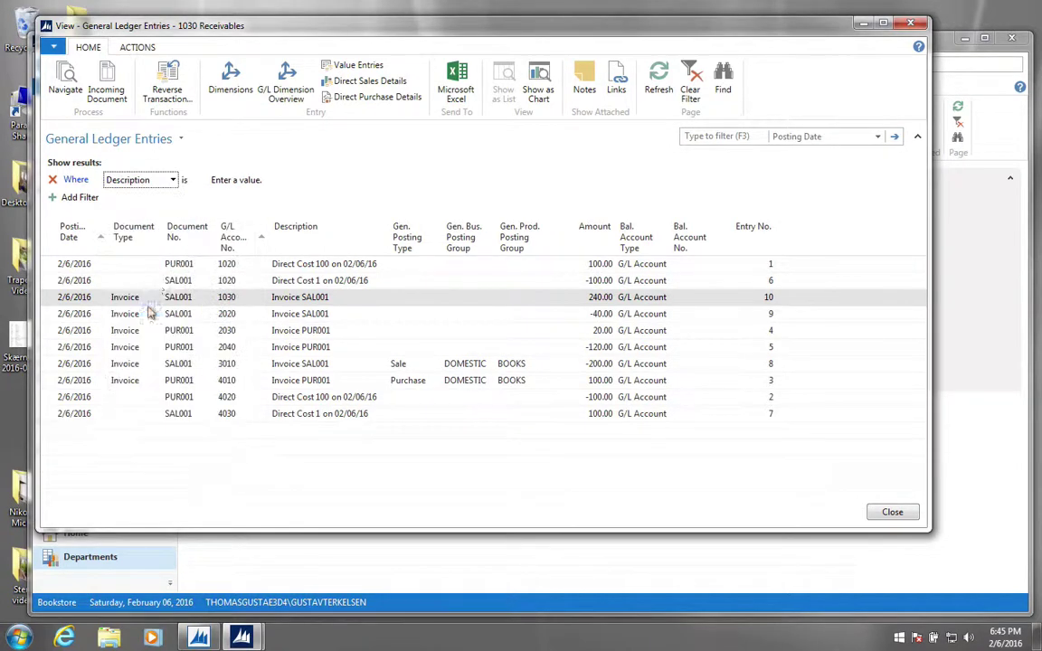
click(256, 186)
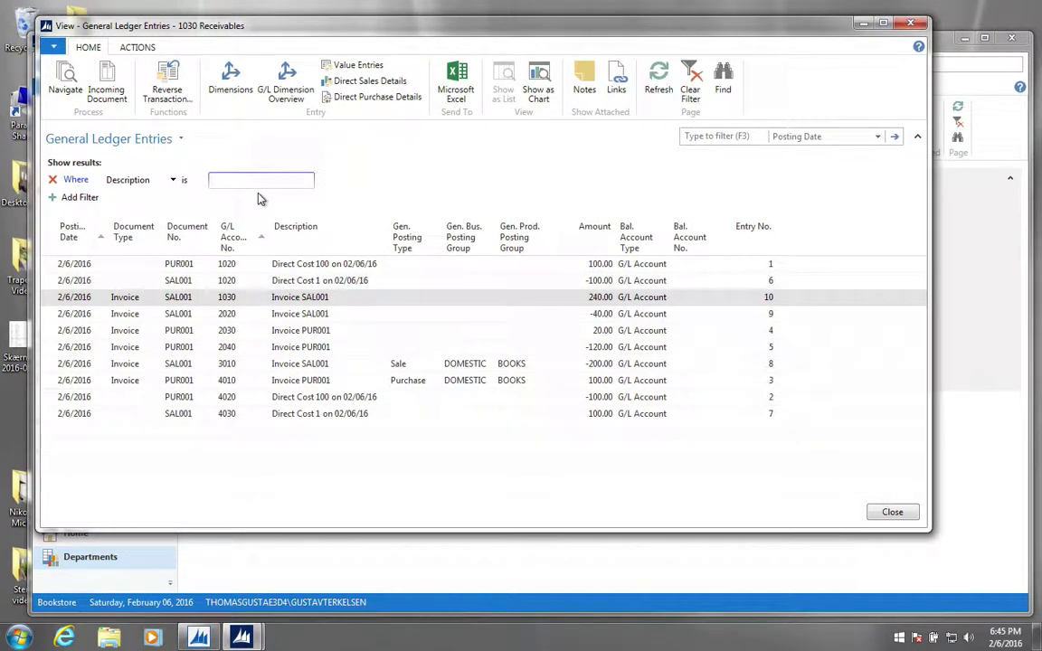
text(Cost)
key(Return)
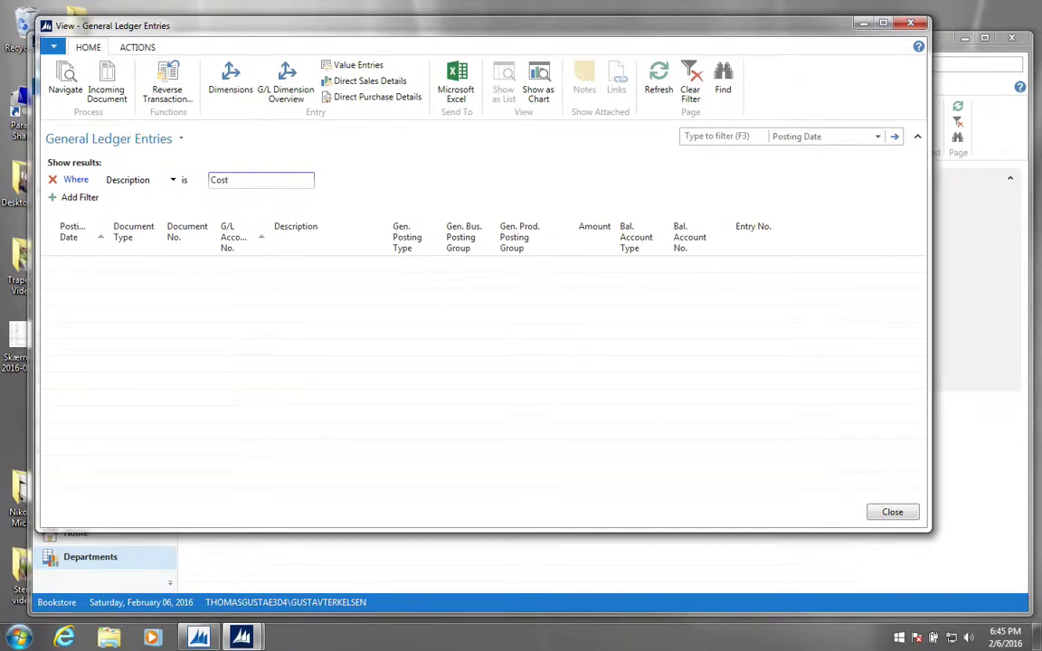
- Change the Description filter to *Cost* so the four Direct Cost entries appear
text(*)
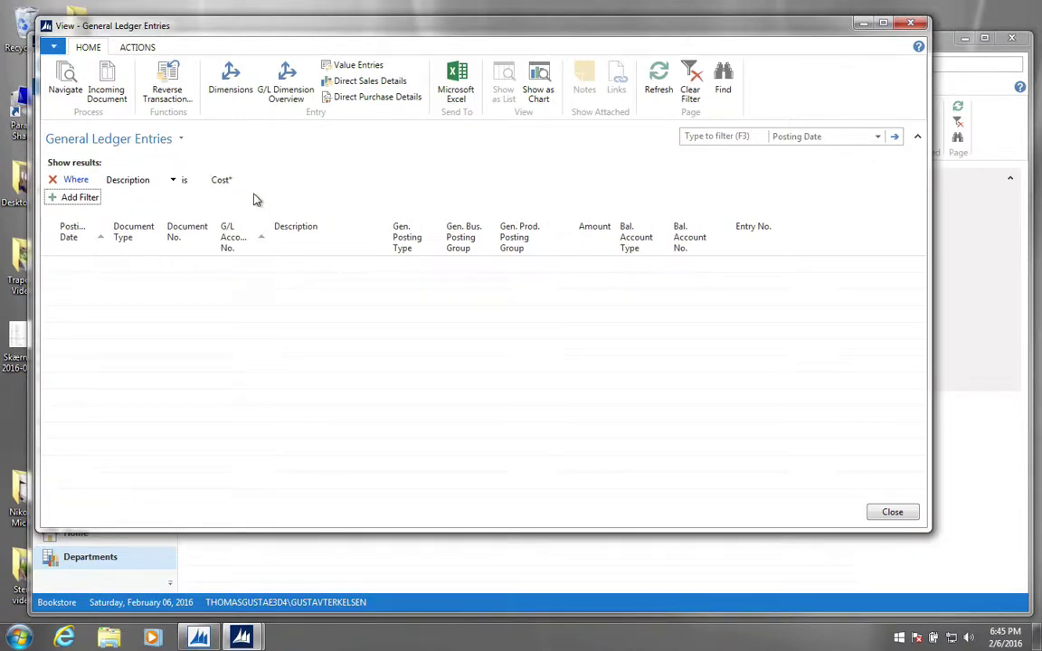
click(228, 179)
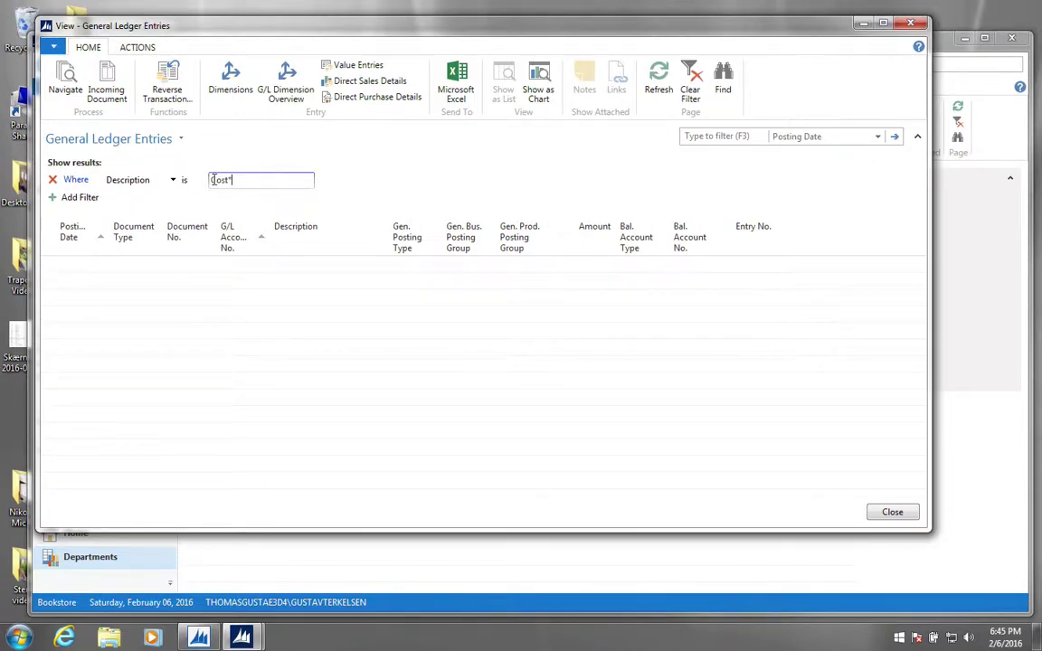
click(213, 179)
text(*)
key(Return)
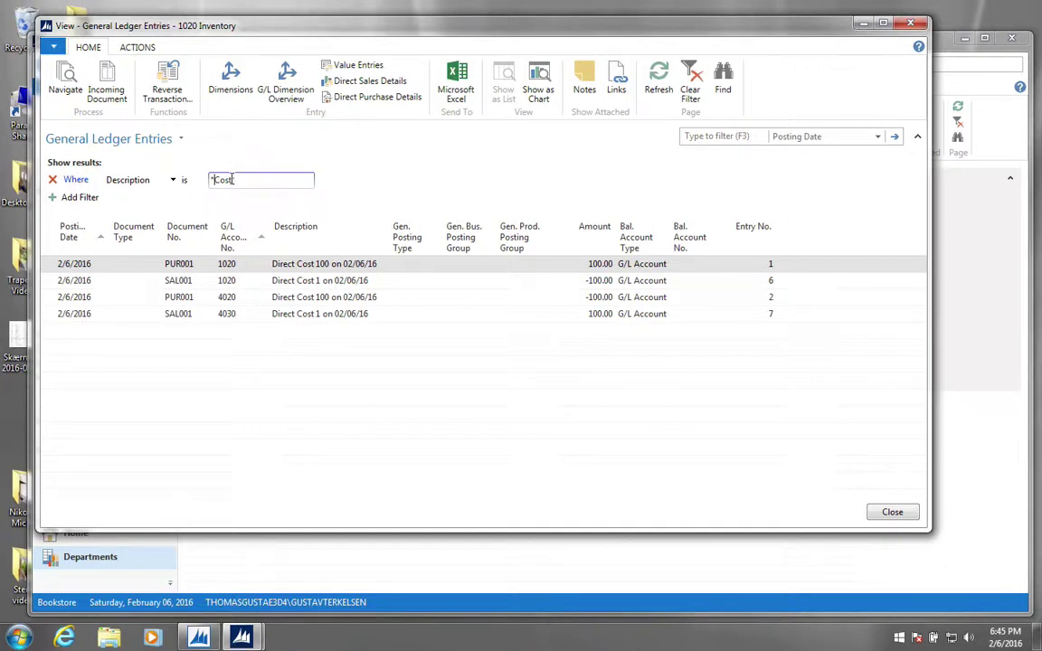
drag(233, 180, 214, 181)
click(215, 182)
key(Delete)
text(c)
key(Return)
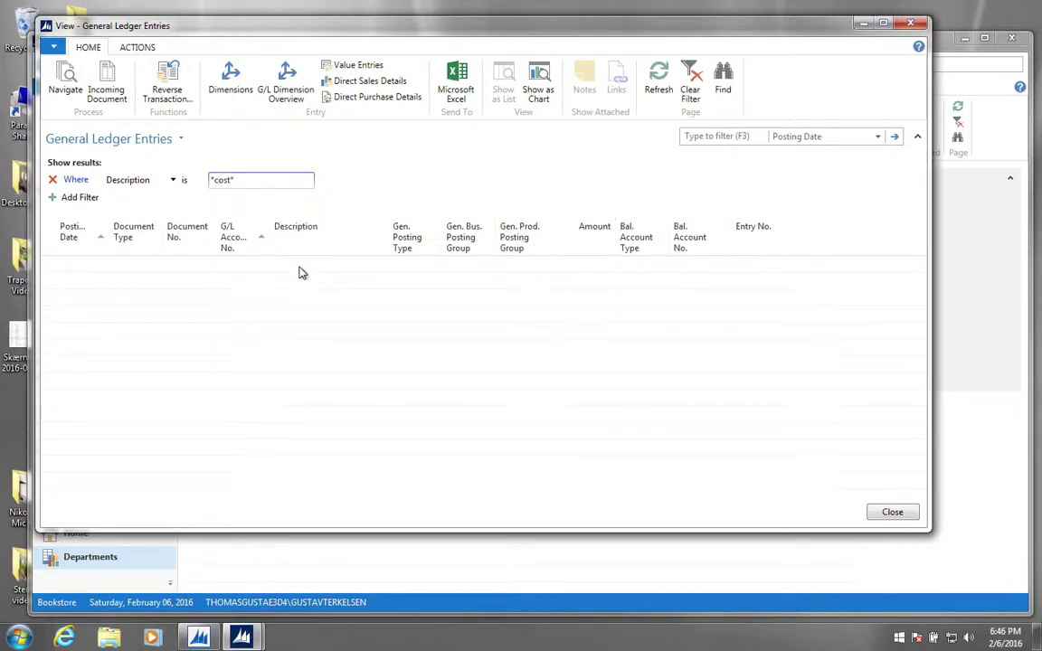
key(Tab)
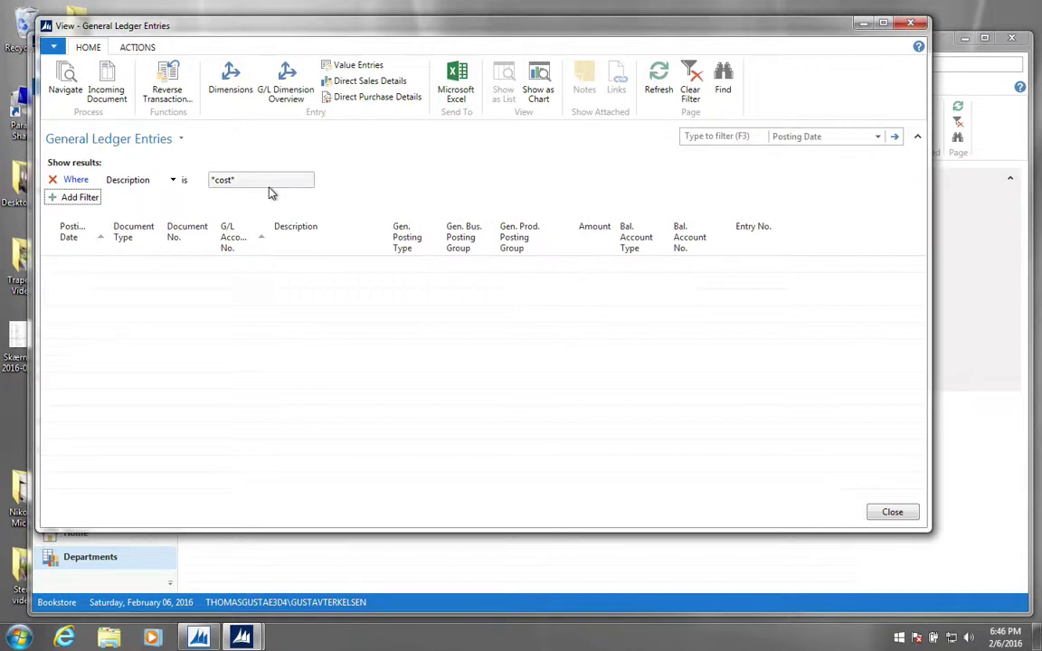
click(217, 183)
text(@)
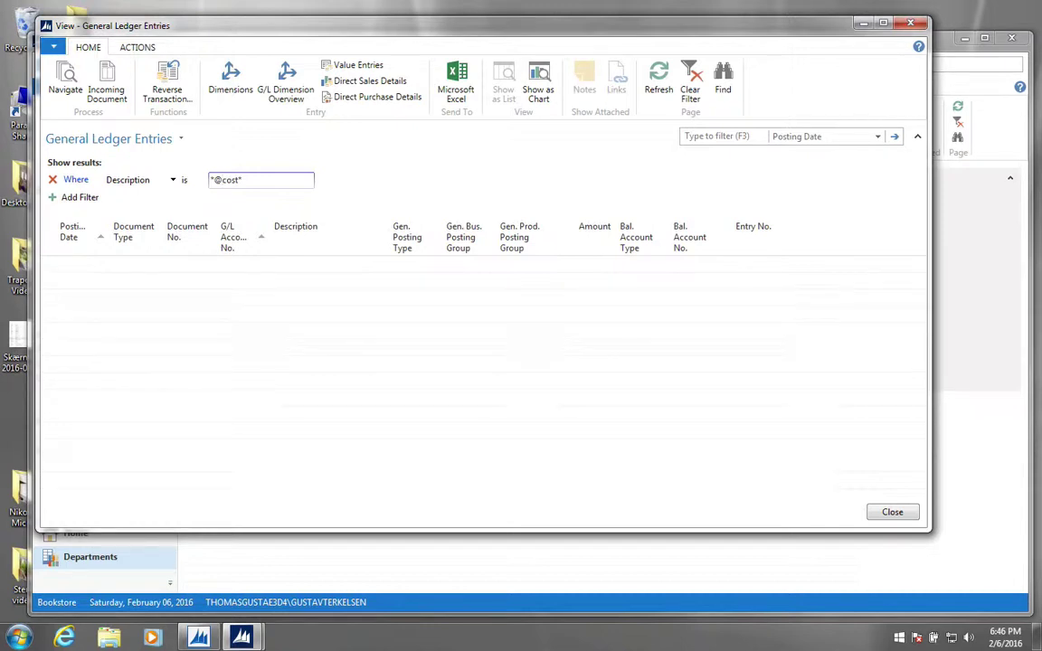
key(Tab)
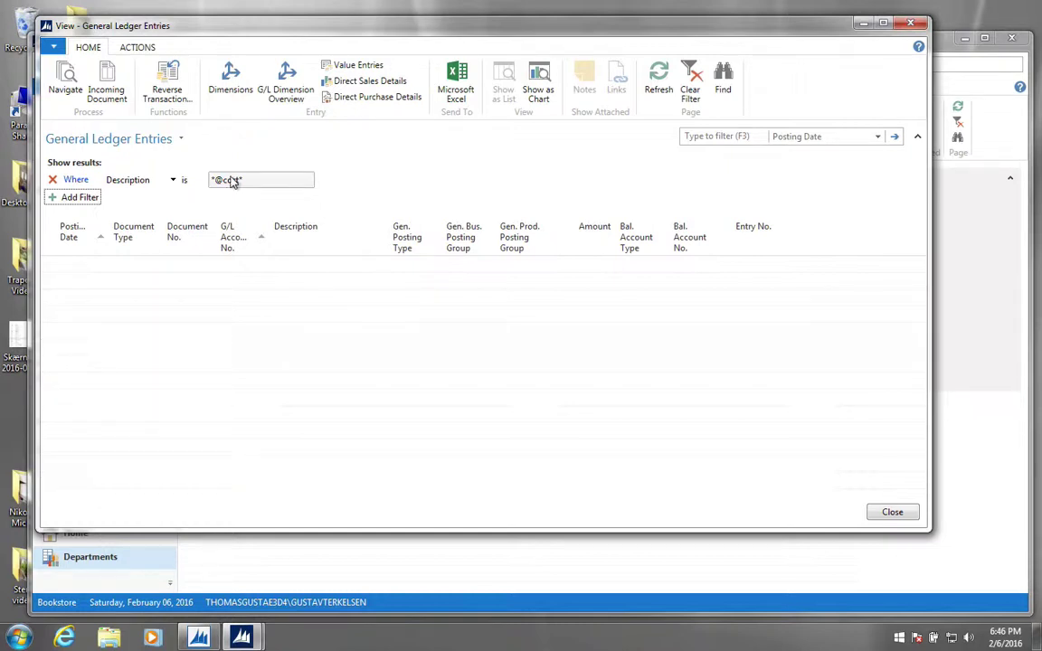
click(232, 181)
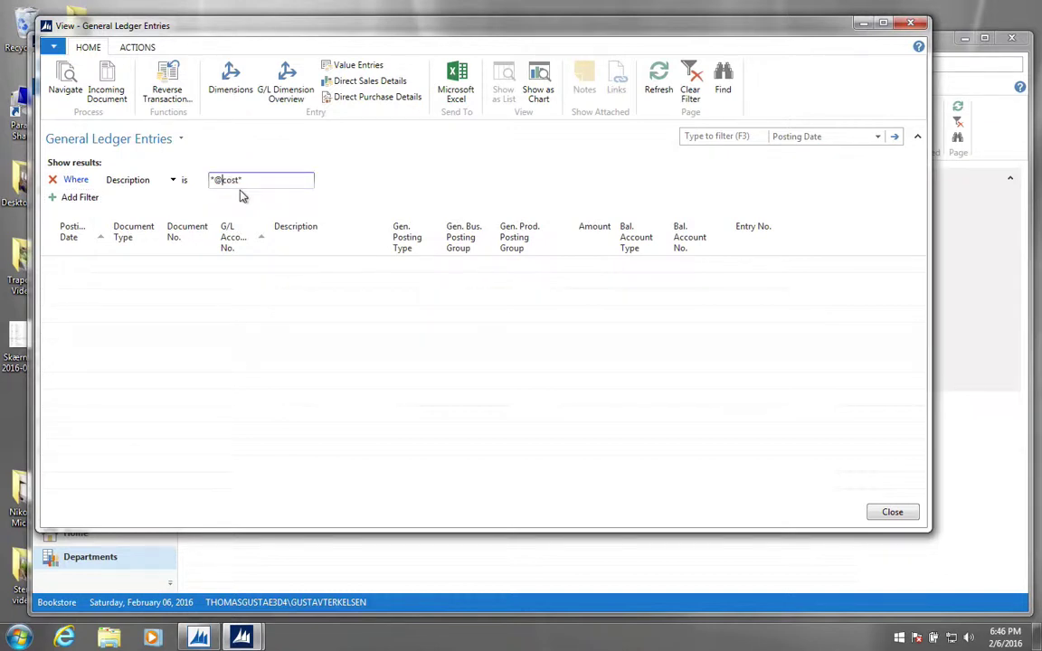
click(214, 180)
key(BackSpace)
click(257, 179)
key(BackSpace)
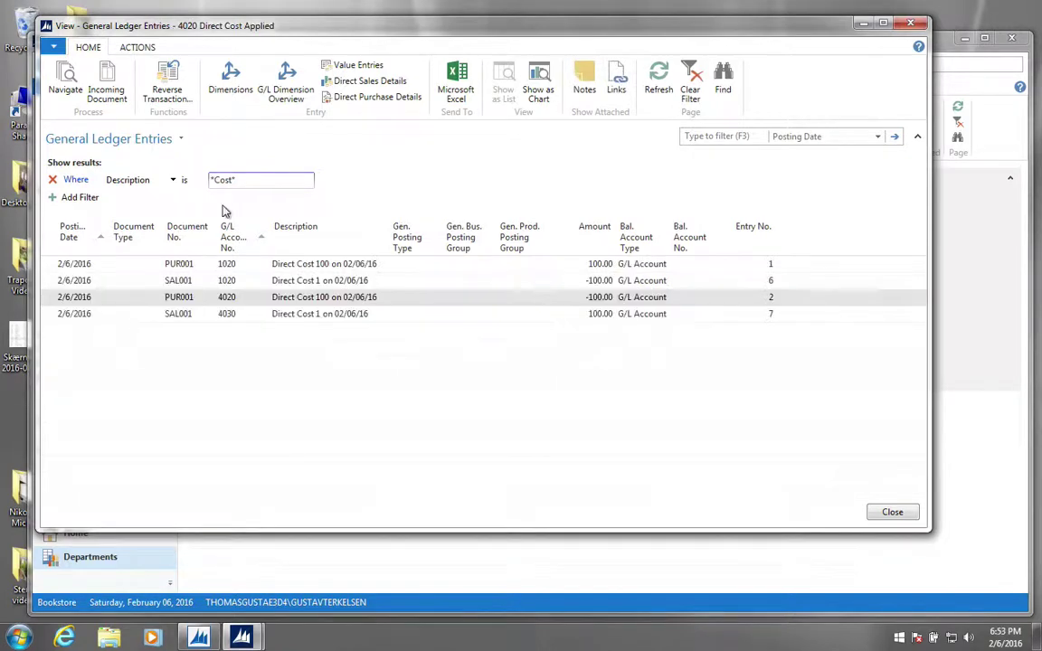
- Remove the Description filter and add an Entry No. filter of 4
click(51, 181)
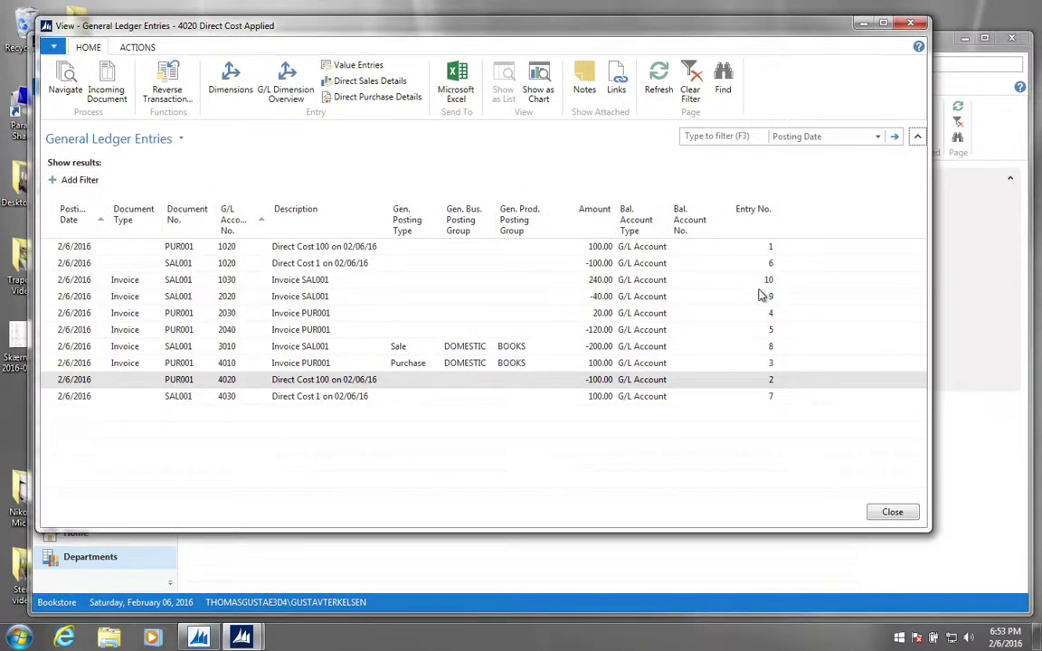
click(72, 180)
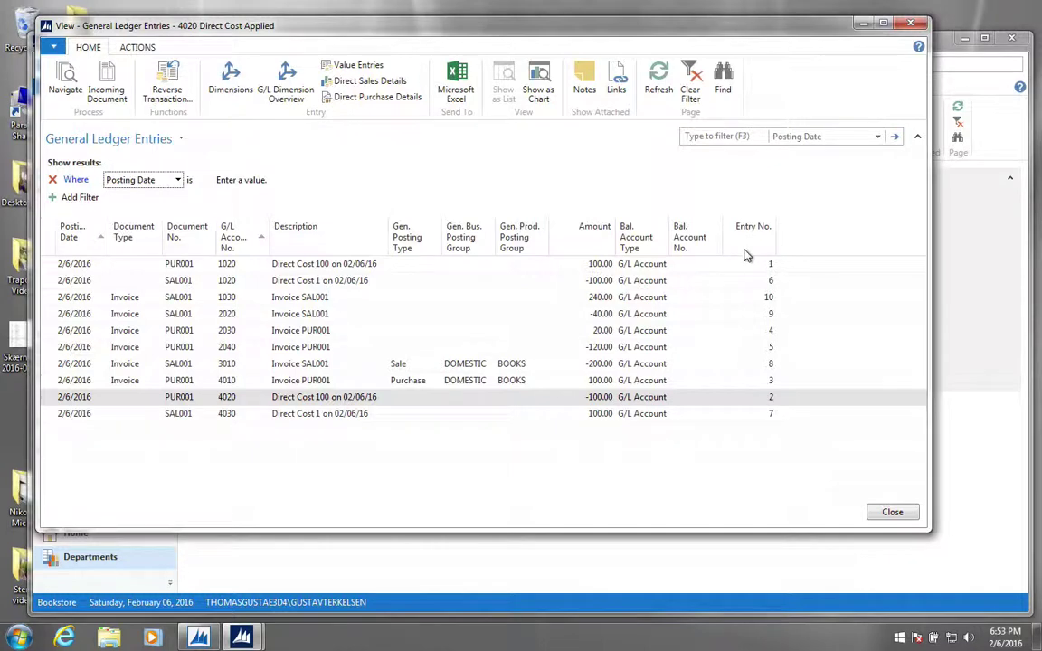
click(167, 179)
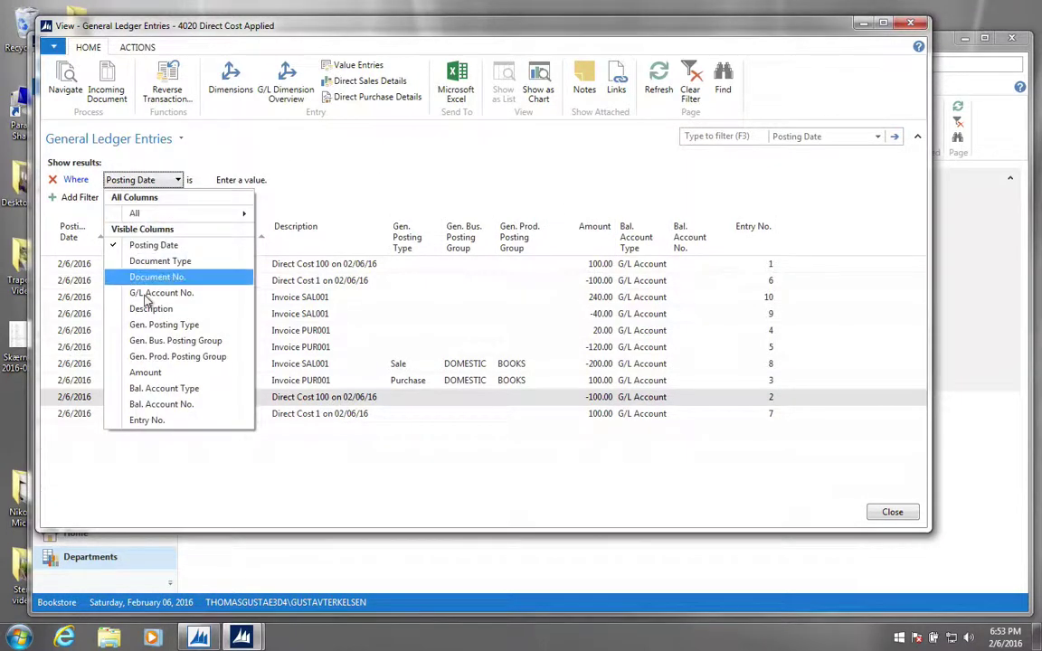
click(146, 419)
click(250, 184)
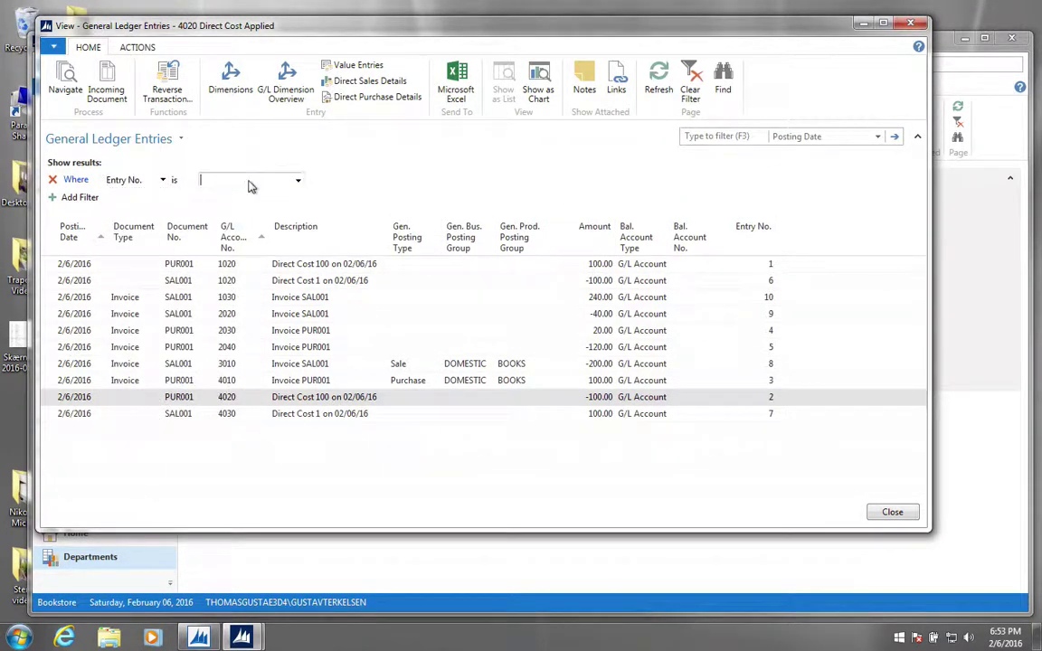
text(4)
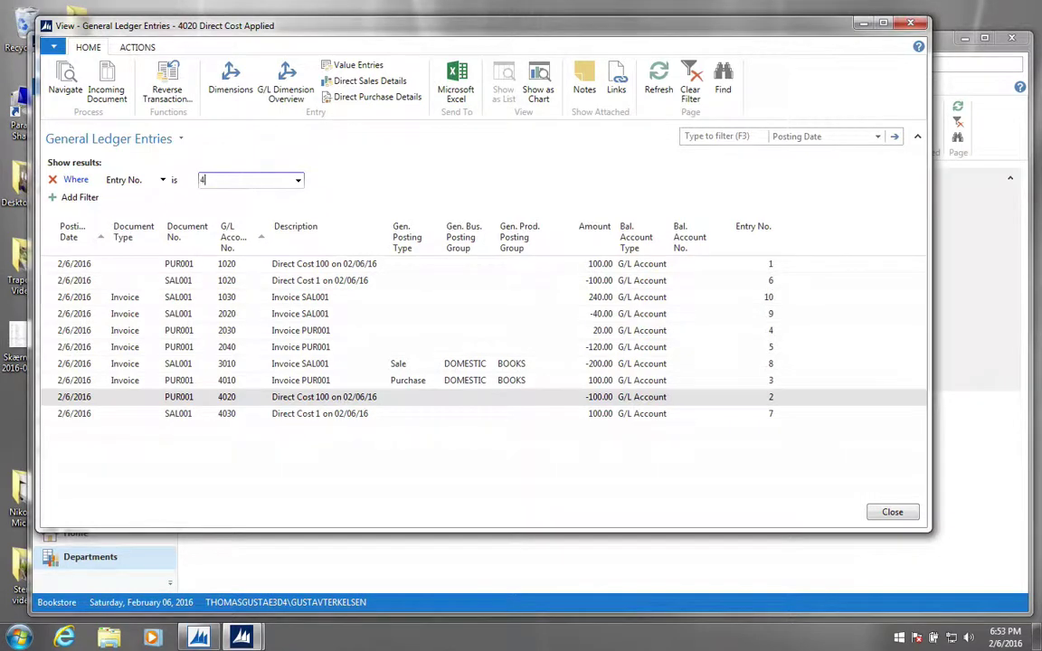
key(Return)
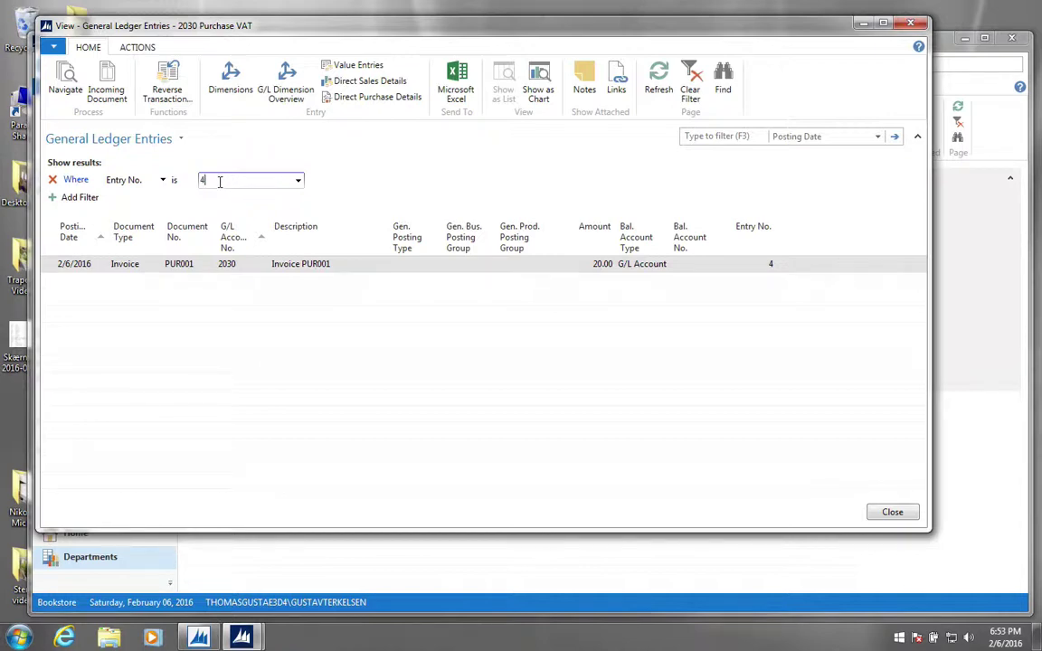
- Extend the Entry No. filter to 4|6, then 4|6|8, listing entries 4, 6 and 8
key(F4)
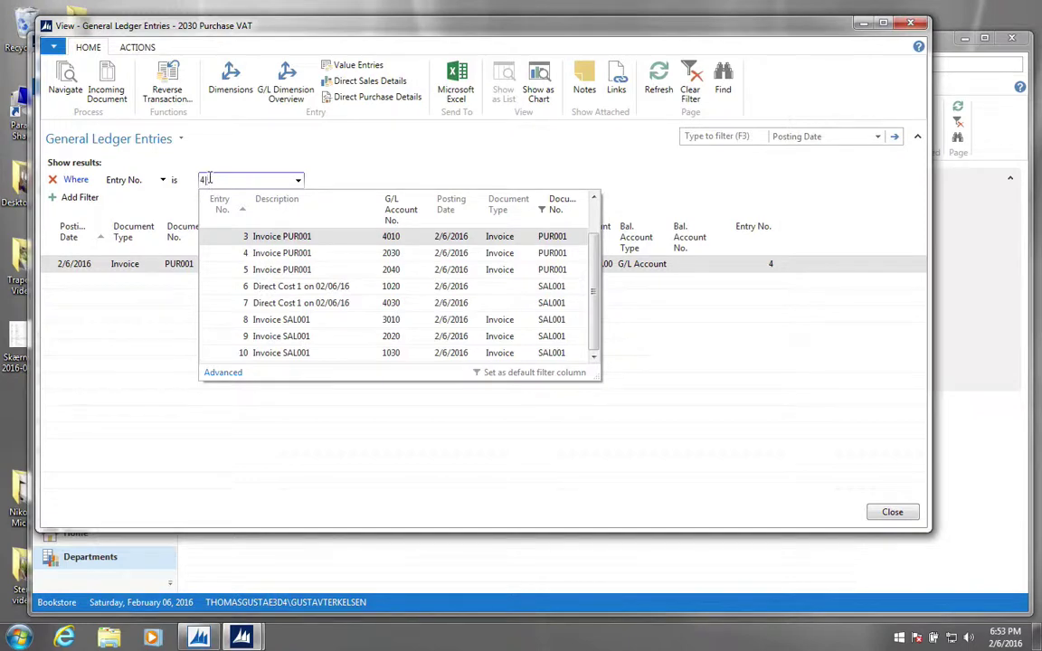
text(|6)
key(Return)
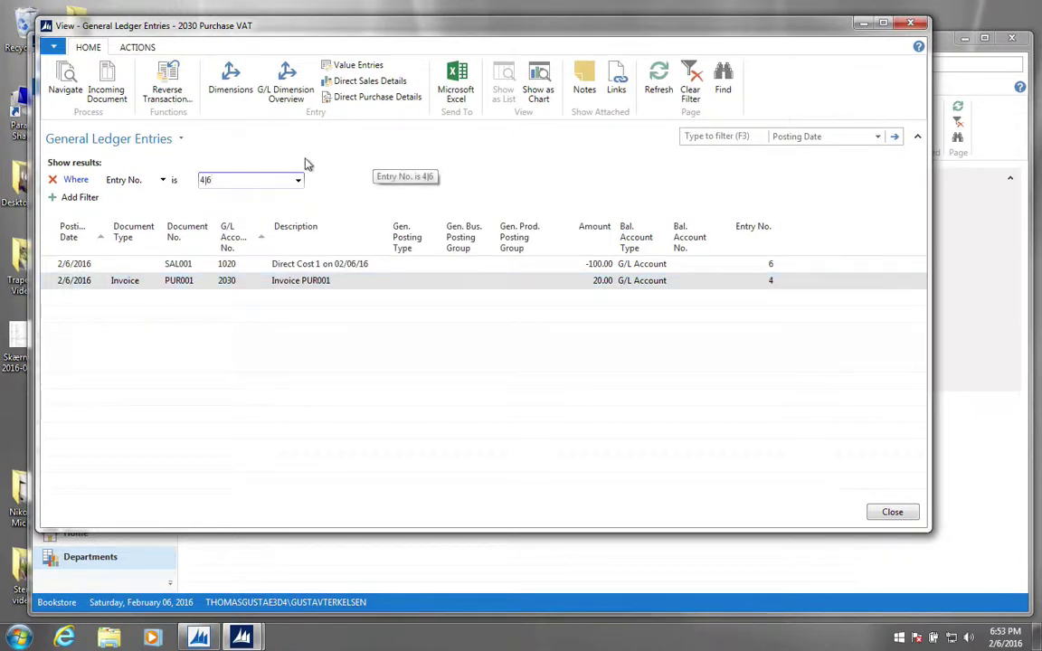
text(|)
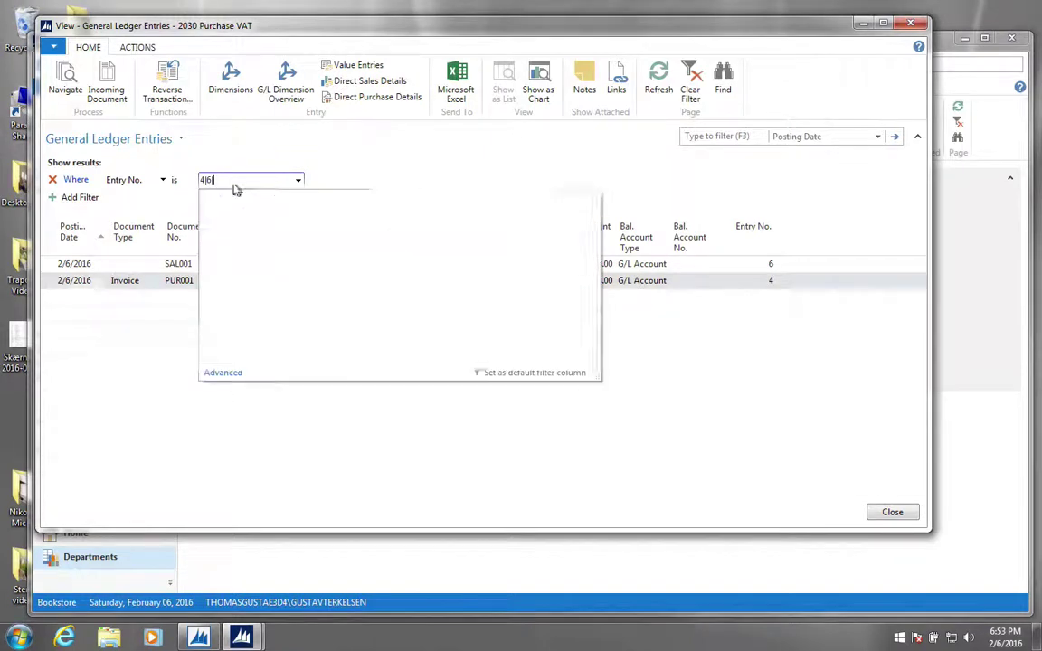
text(8)
key(Return)
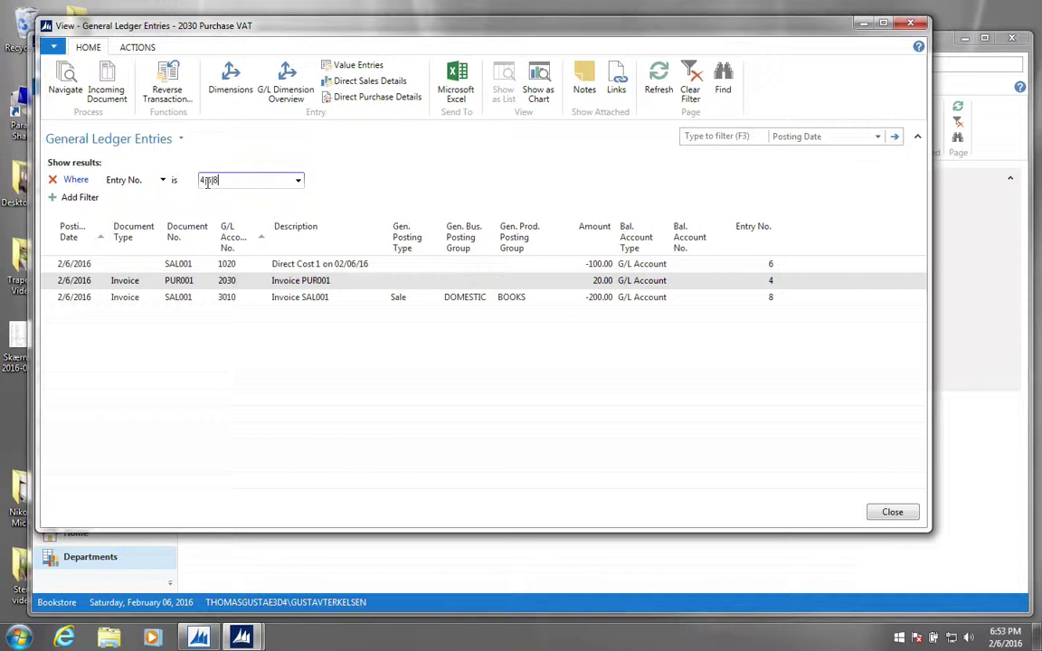
drag(233, 179, 36, 181)
- Change the Entry No. filter to <6 (entries 1–5), then to >6 (entries 7–10)
key(BackSpace)
text(<)
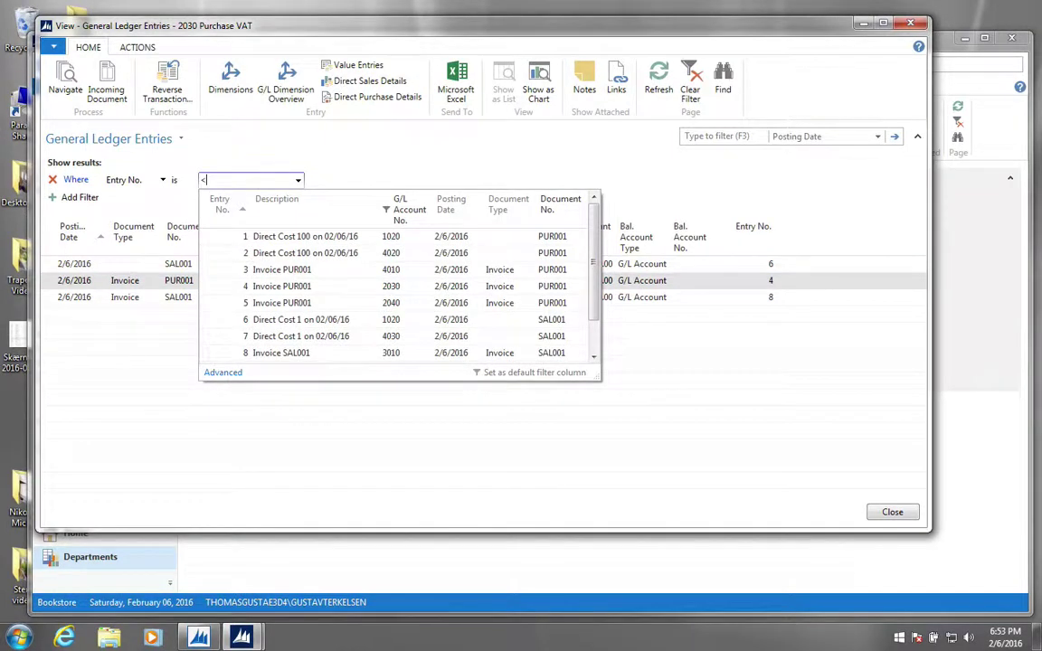
text(6)
key(Return)
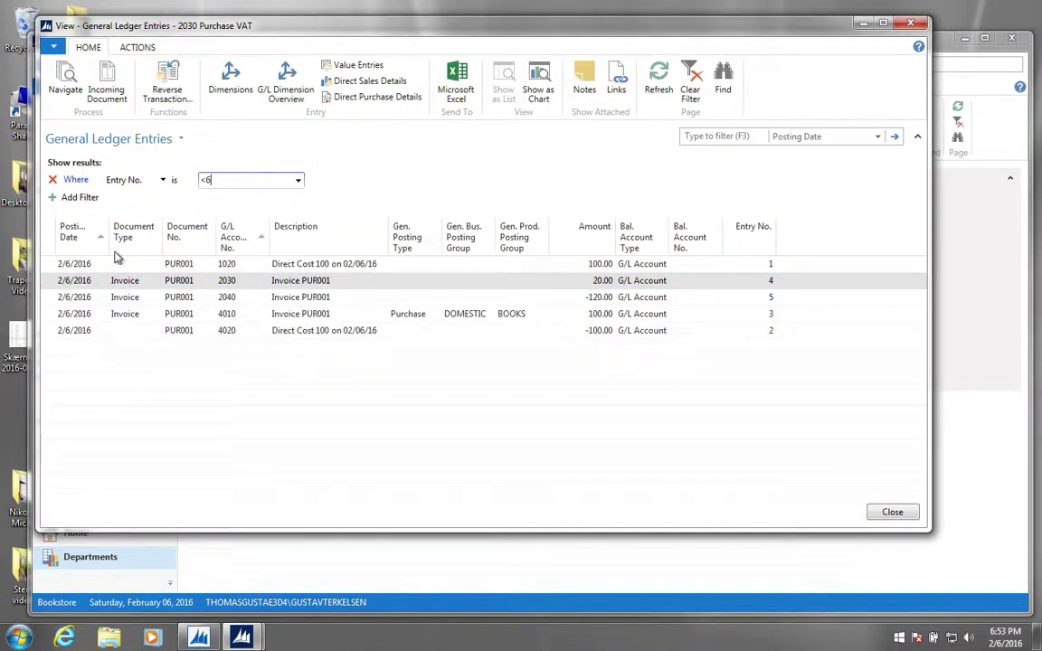
key(Return)
text(>6)
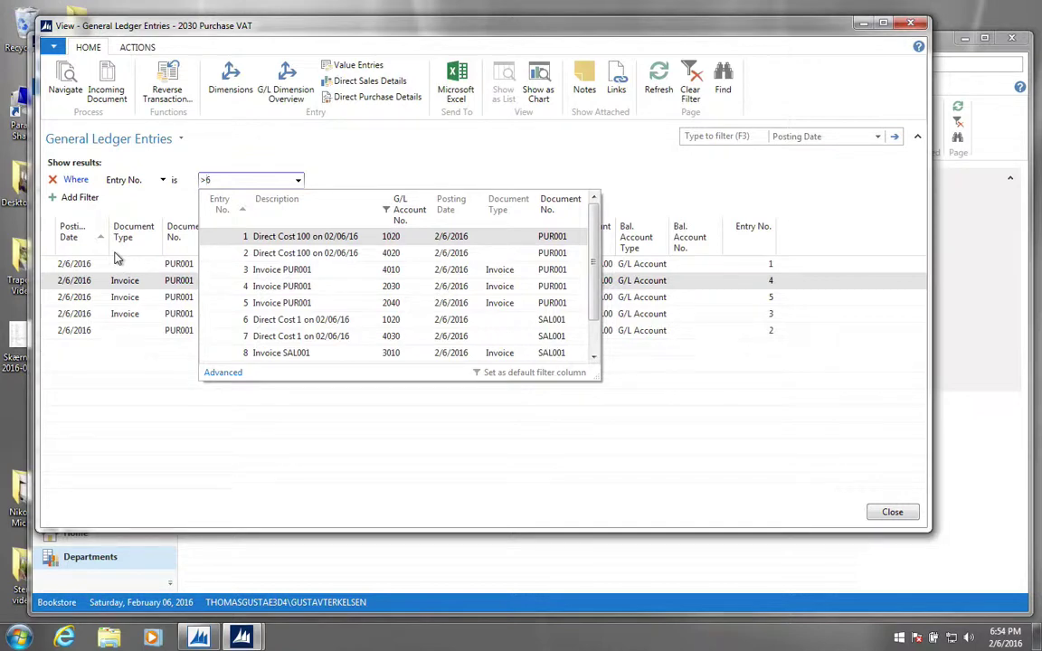
key(Return)
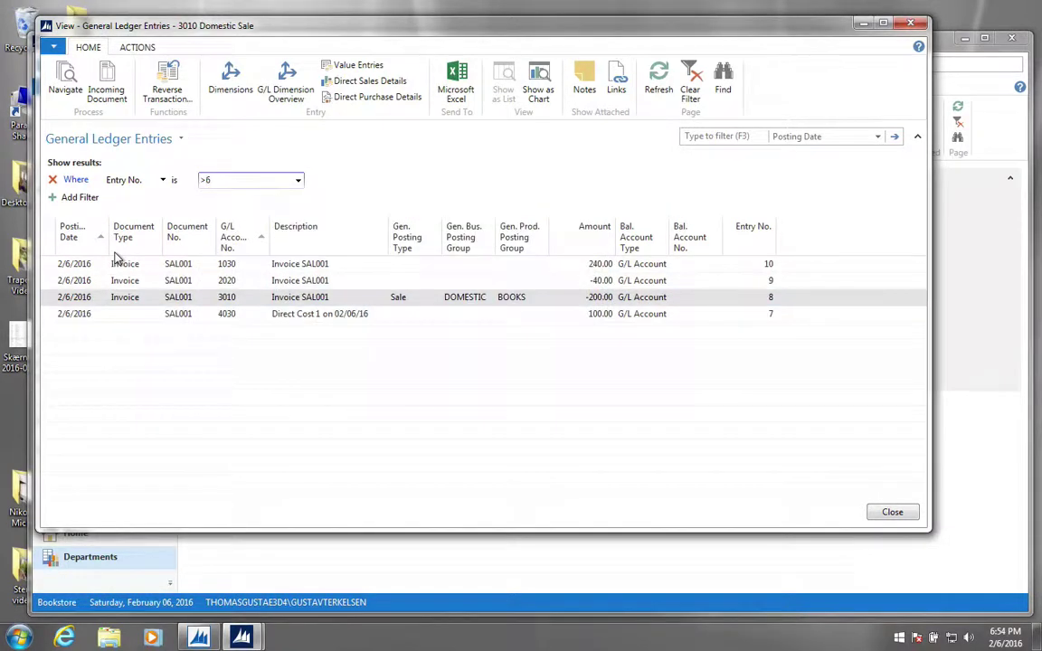
click(202, 179)
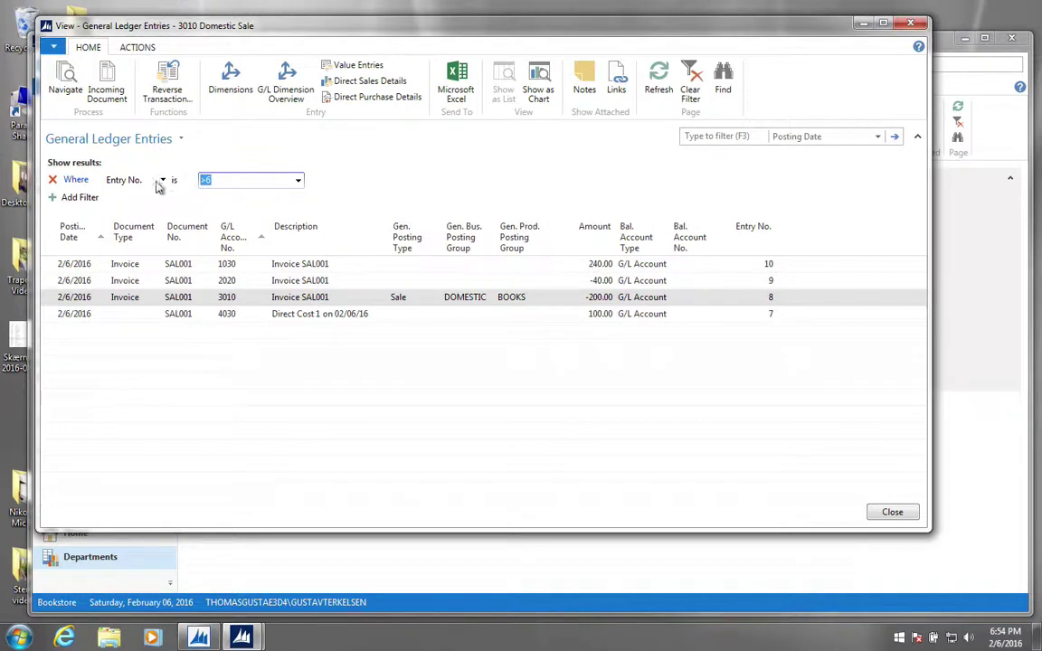
- Add a second filter, G/L Account No. 1030, leaving only entry 10, the 240.00 invoice
click(64, 198)
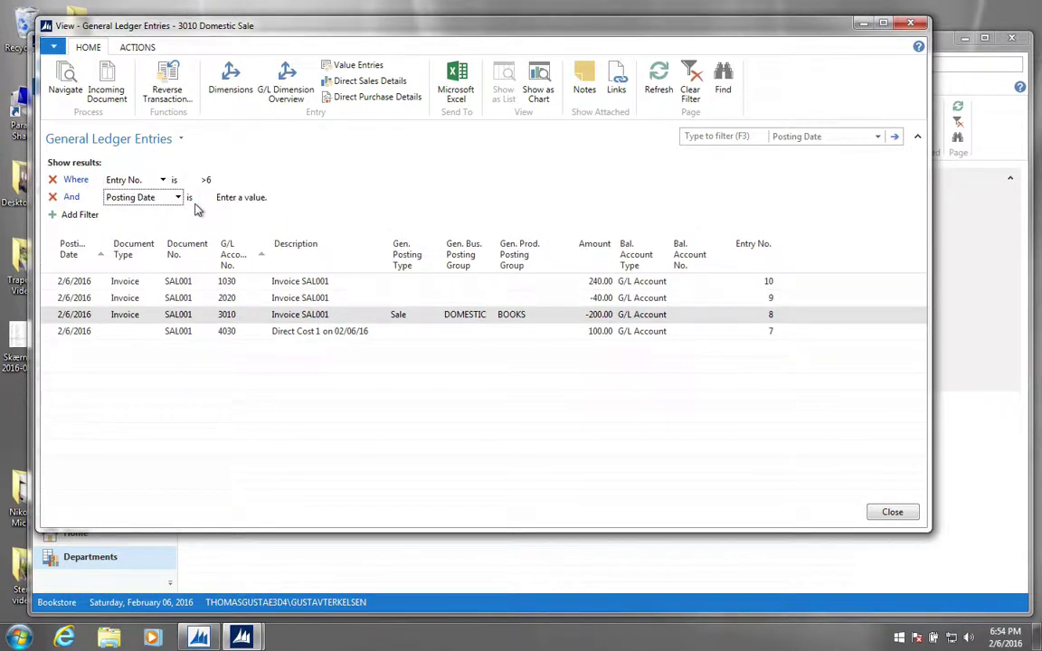
click(209, 181)
click(178, 197)
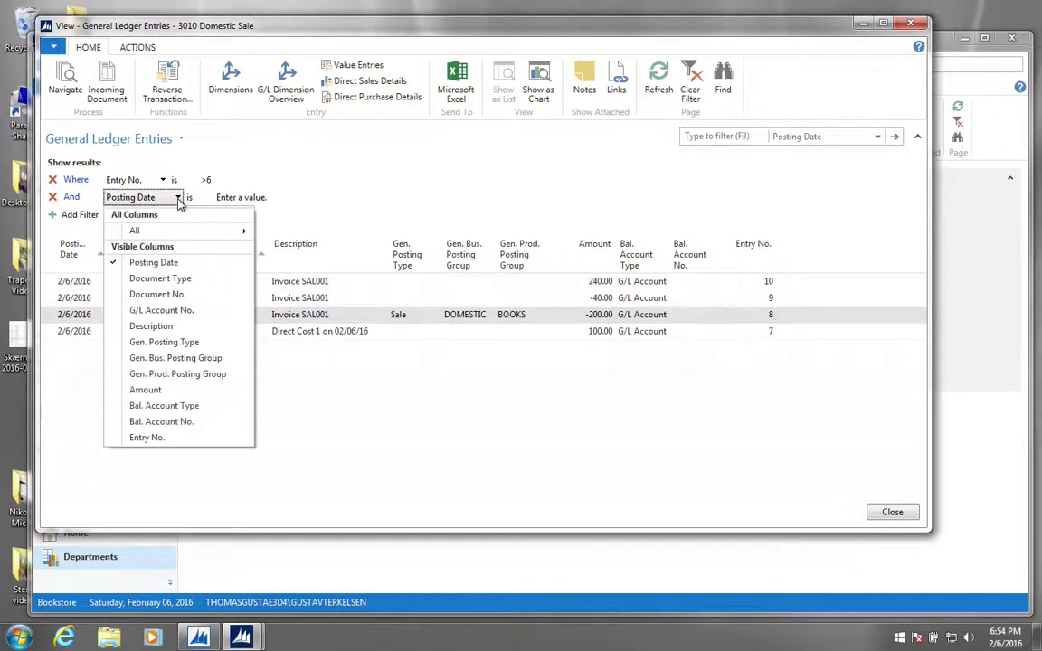
click(159, 311)
click(270, 198)
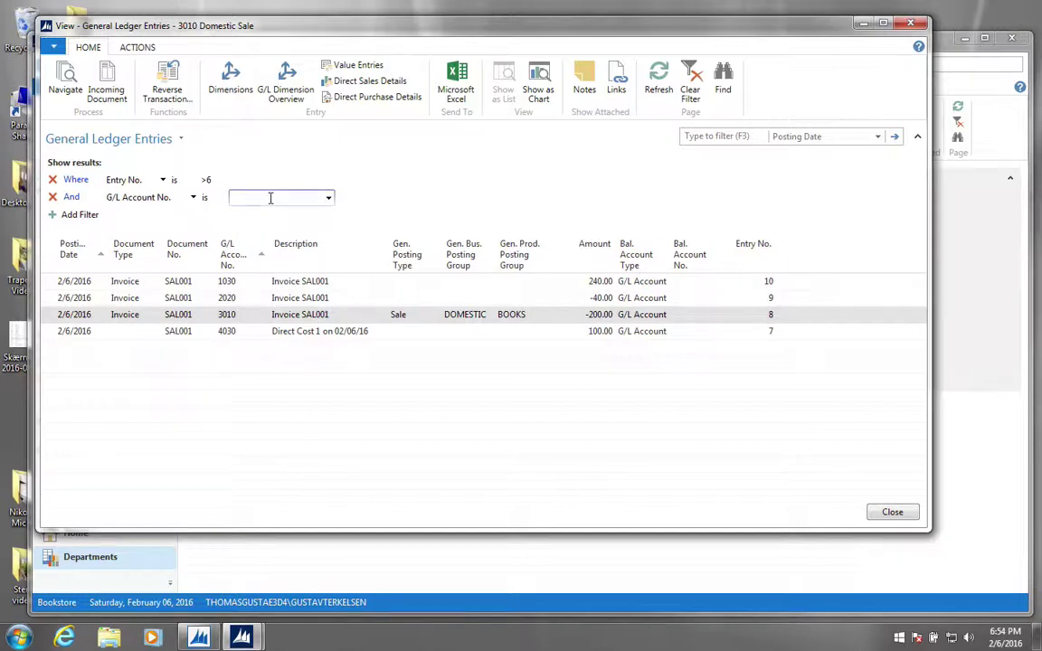
text(103)
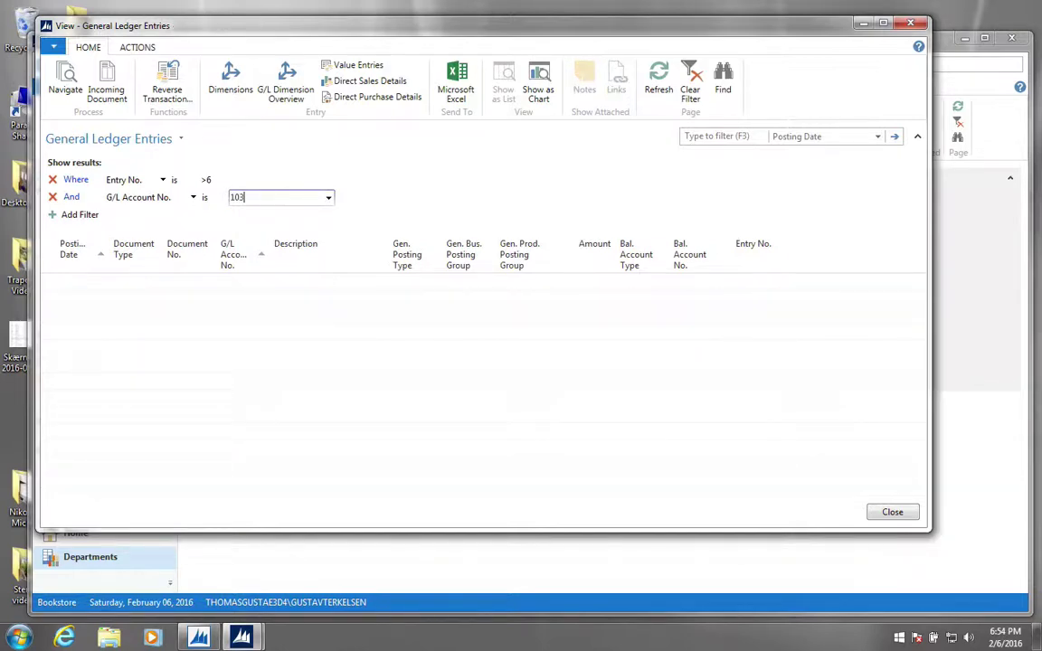
text(0)
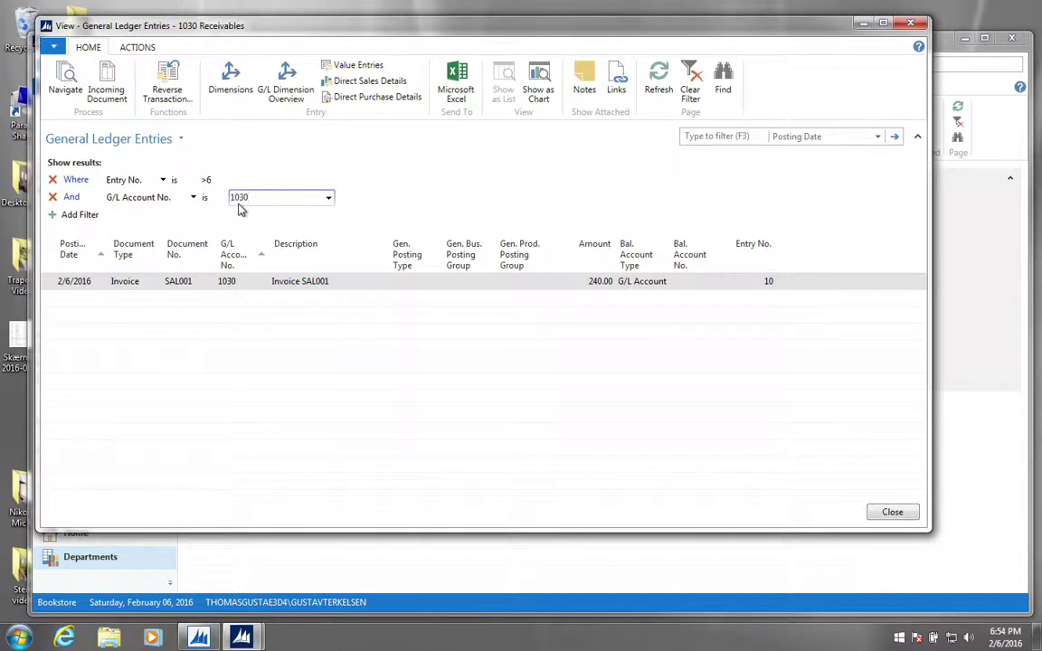
click(304, 171)
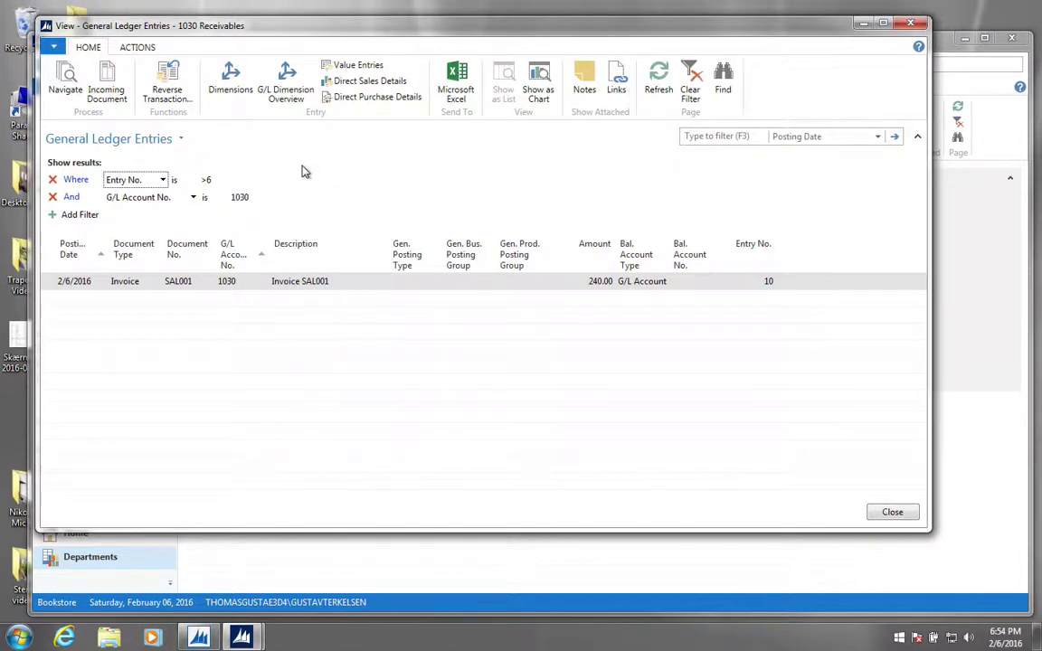